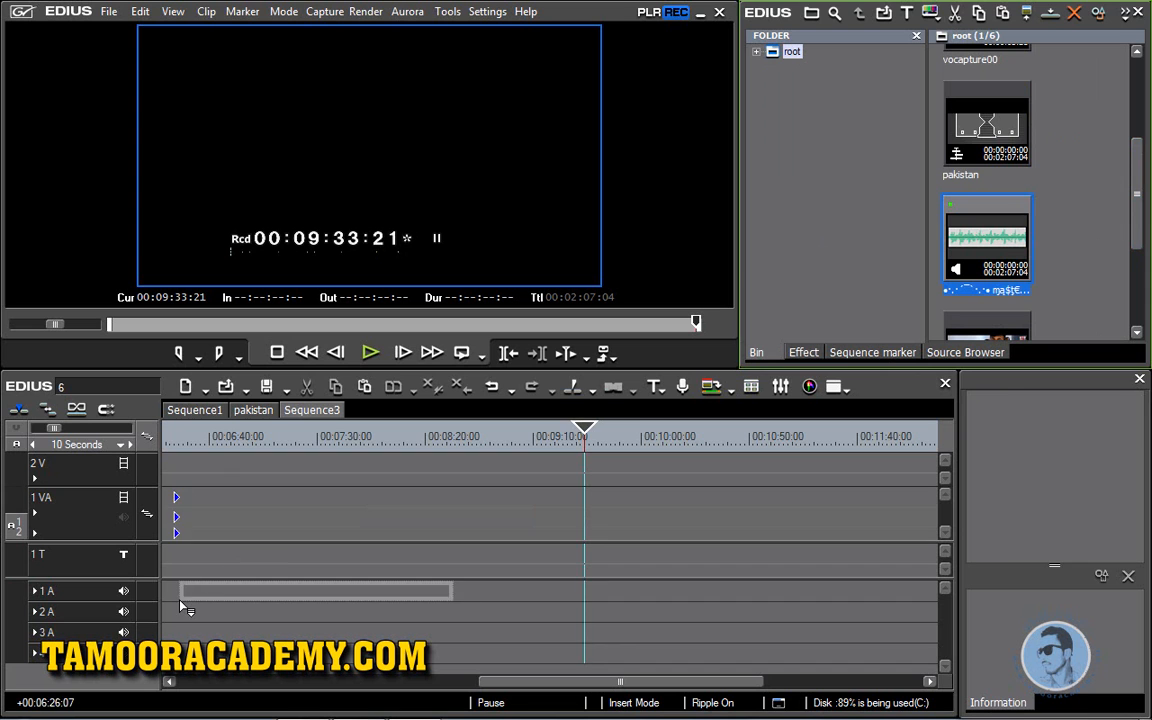
# Play the unfiltered music clip on track 1 A from about 00:06:37 and again from about 00:07:09.
pyautogui.click(216, 442)
pyautogui.moveTo(218, 450); pyautogui.dragTo(204, 448)
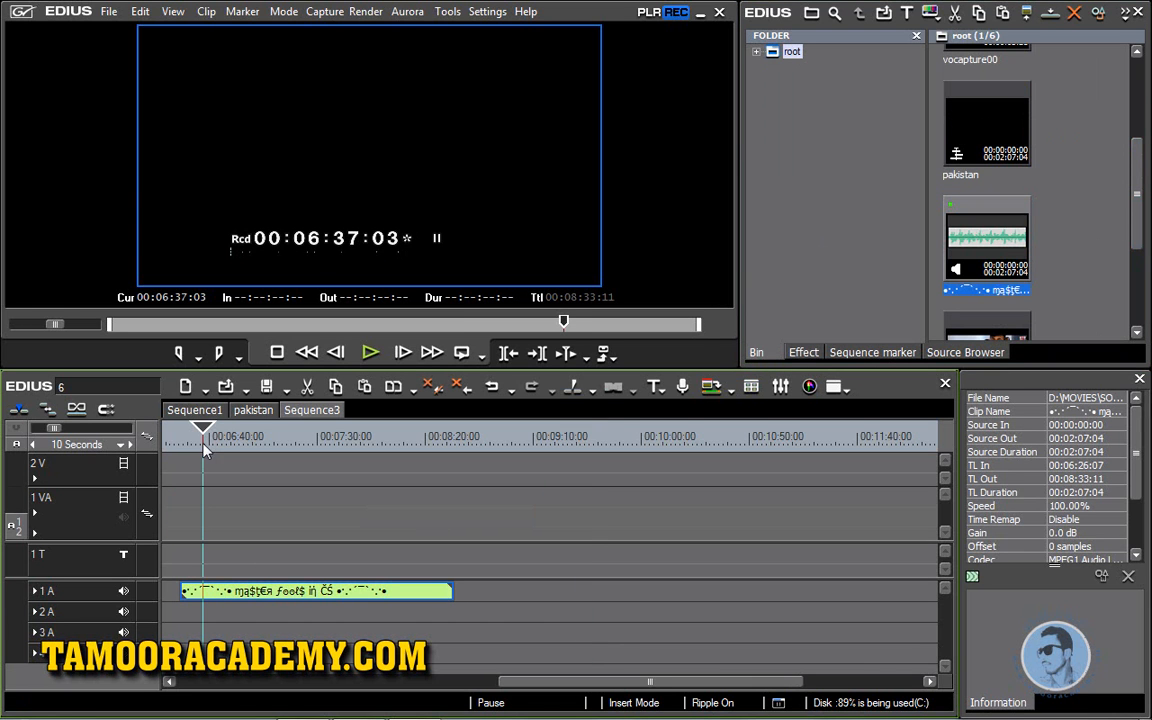
pyautogui.click(371, 353)
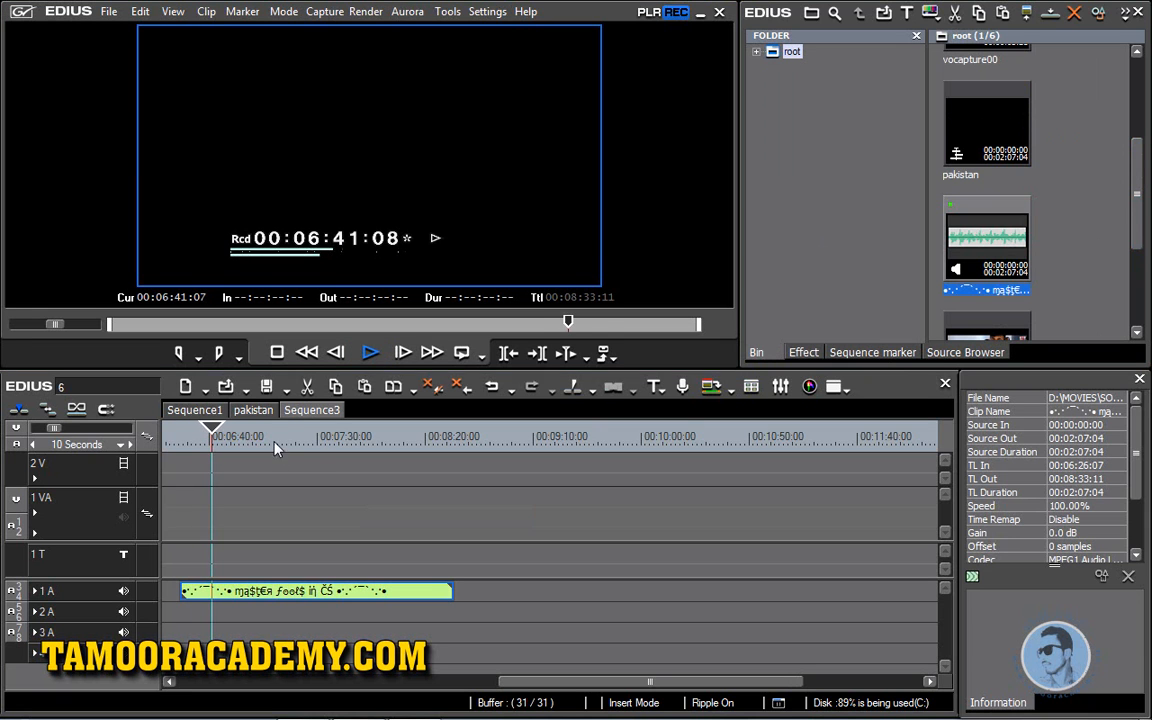
pyautogui.click(274, 446)
pyautogui.click(370, 360)
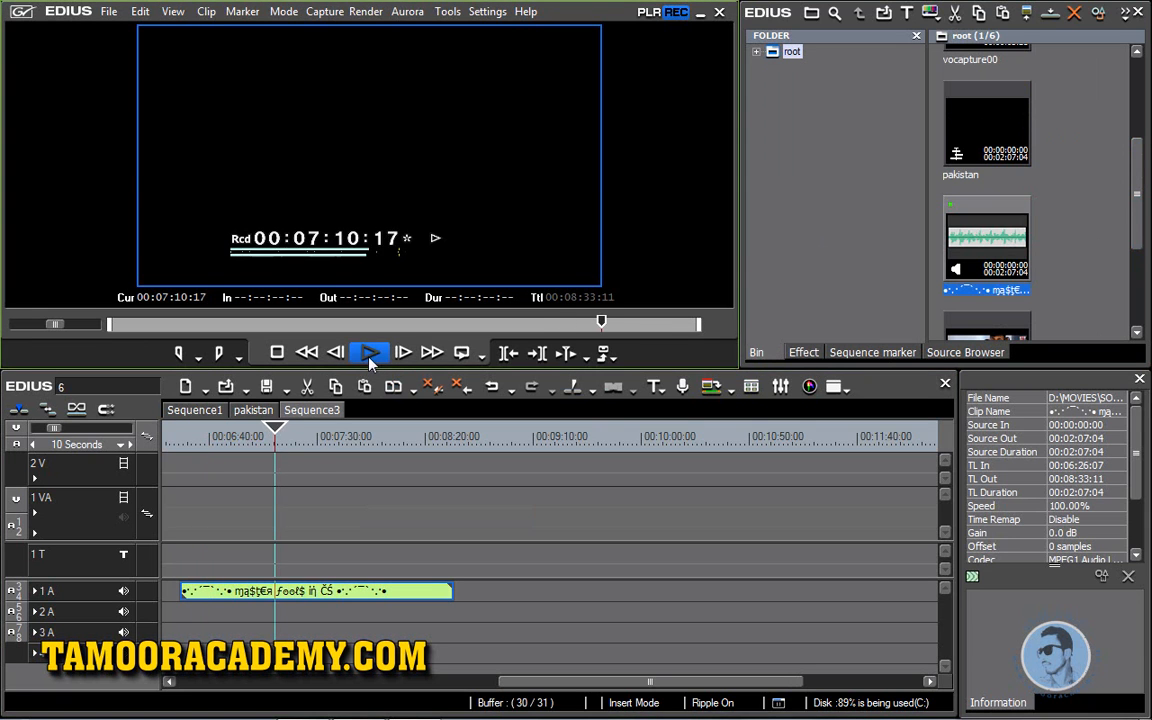
pyautogui.click(370, 356)
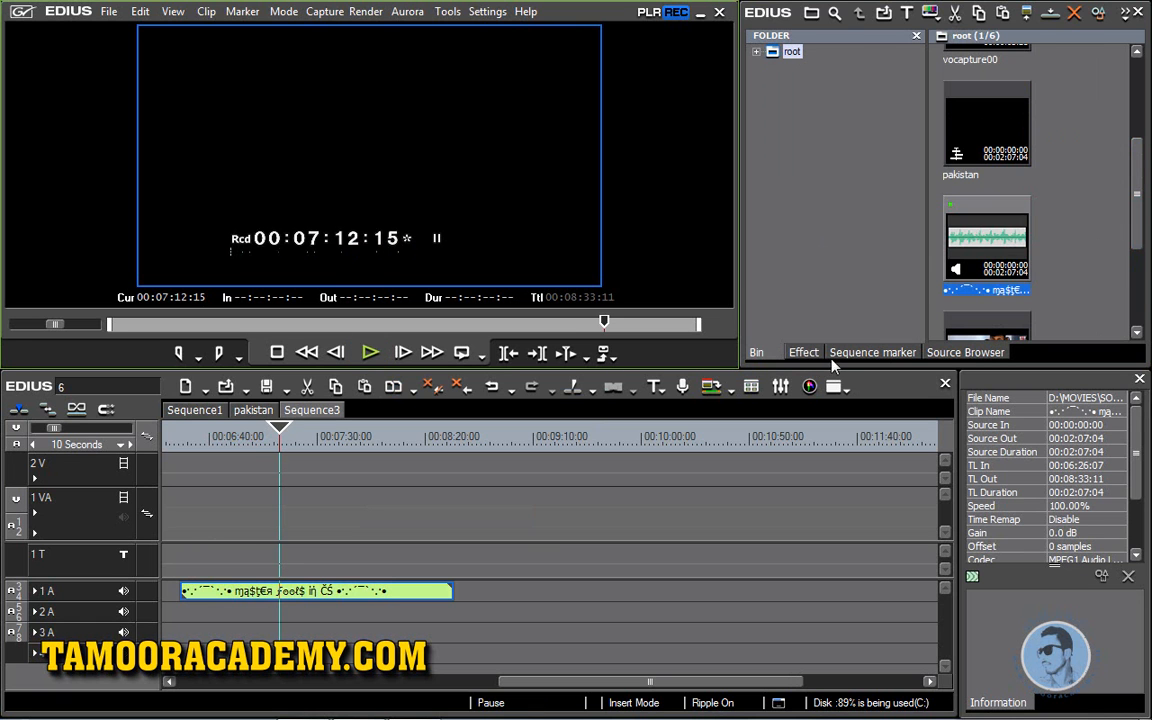
# Apply the Graphic Equalizer audio filter to the music clip on track 1 A.
pyautogui.click(803, 353)
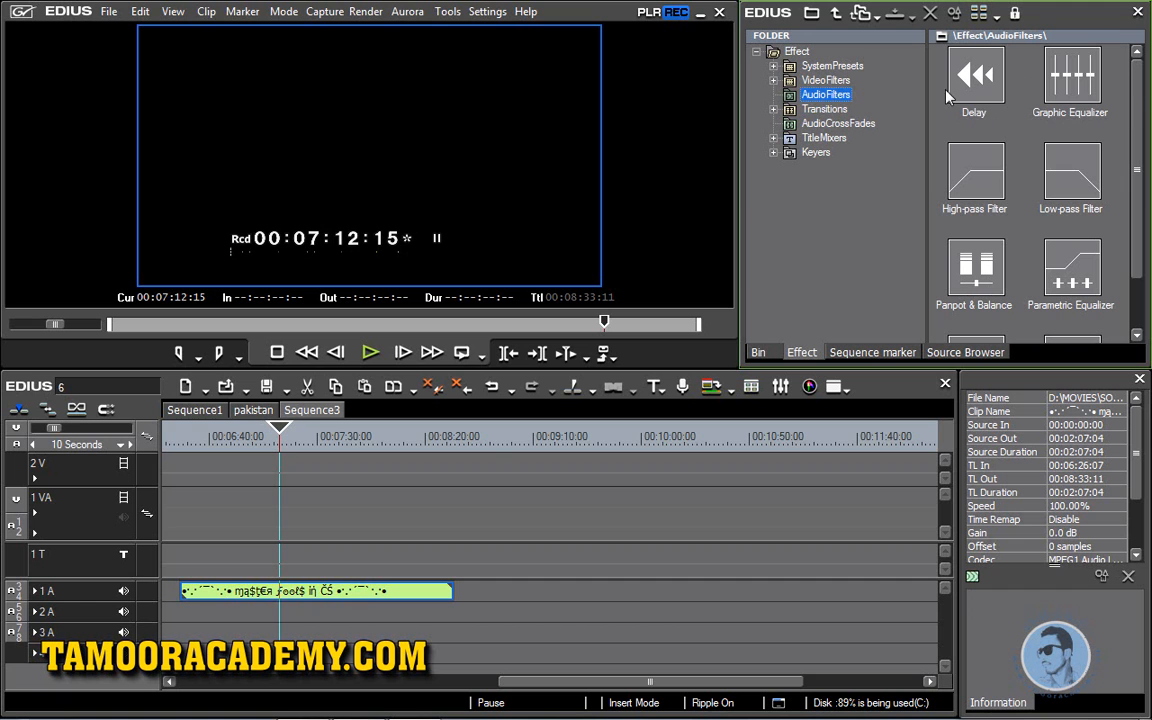
pyautogui.click(1075, 75)
pyautogui.moveTo(808, 260); pyautogui.dragTo(342, 590)
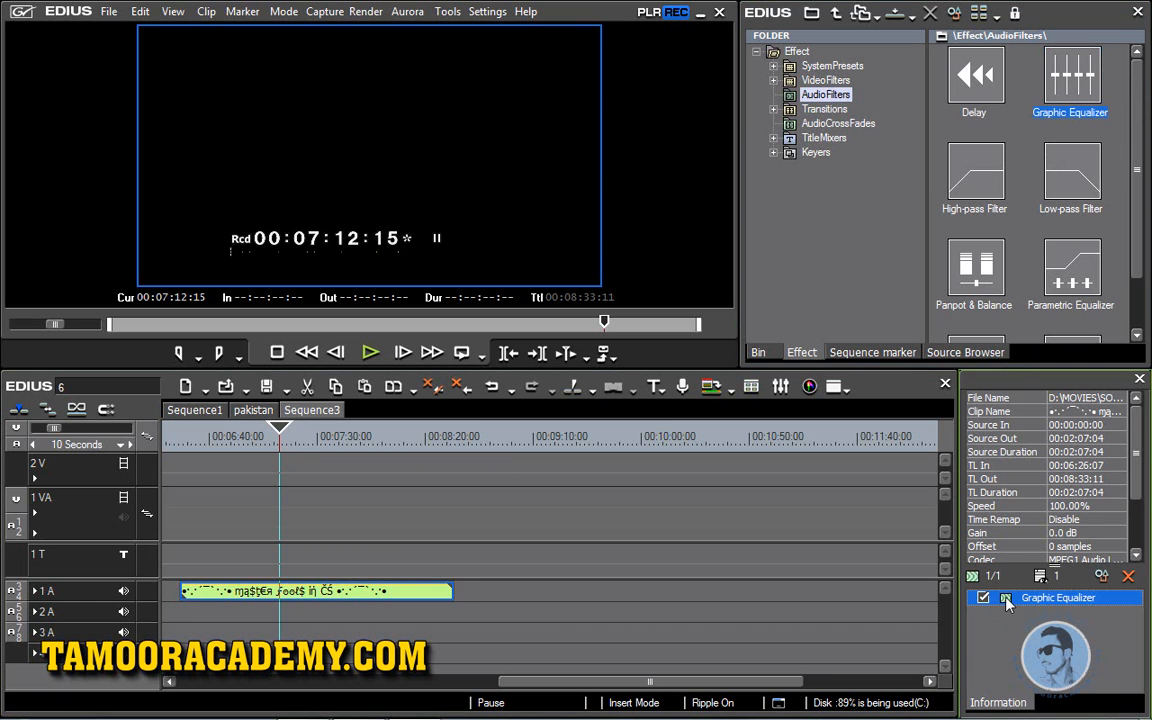
# Set equalizer bands to about: 31 -6.3, 63 10, 250 8.5, 500 6.7, 2k -9.7, 4k 8.9 and 8k -11.4 dB.
pyautogui.doubleClick(1006, 598)
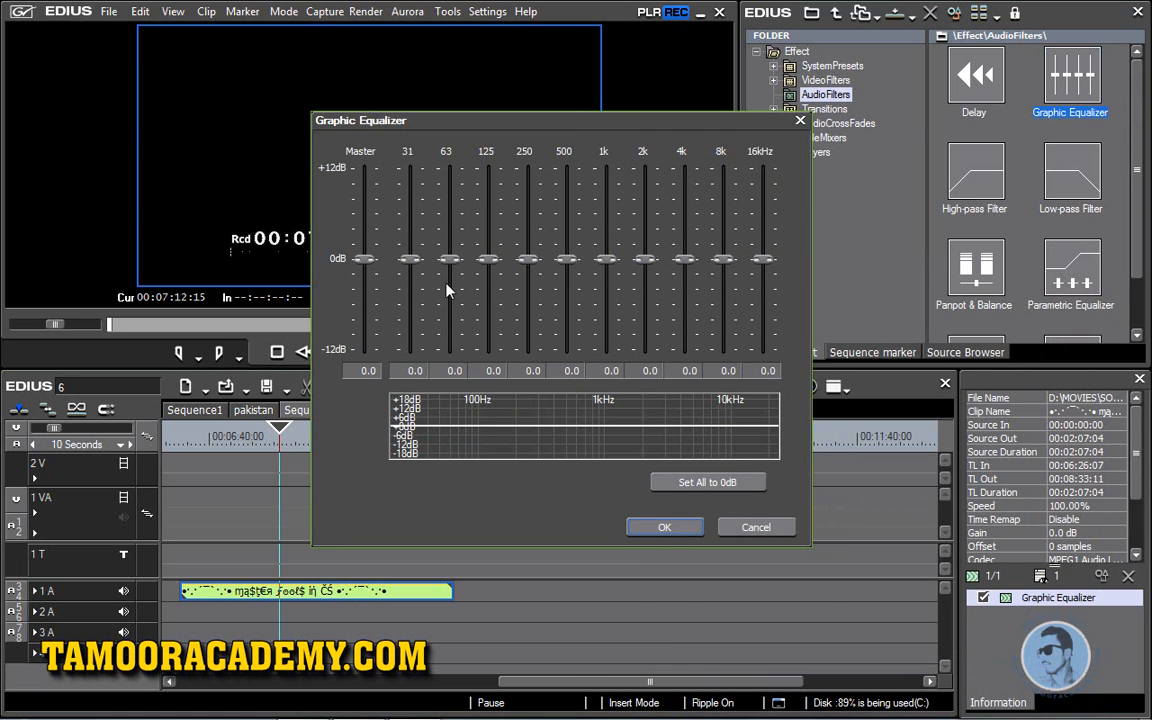
pyautogui.moveTo(567, 260); pyautogui.dragTo(567, 207)
pyautogui.moveTo(528, 260); pyautogui.dragTo(528, 194)
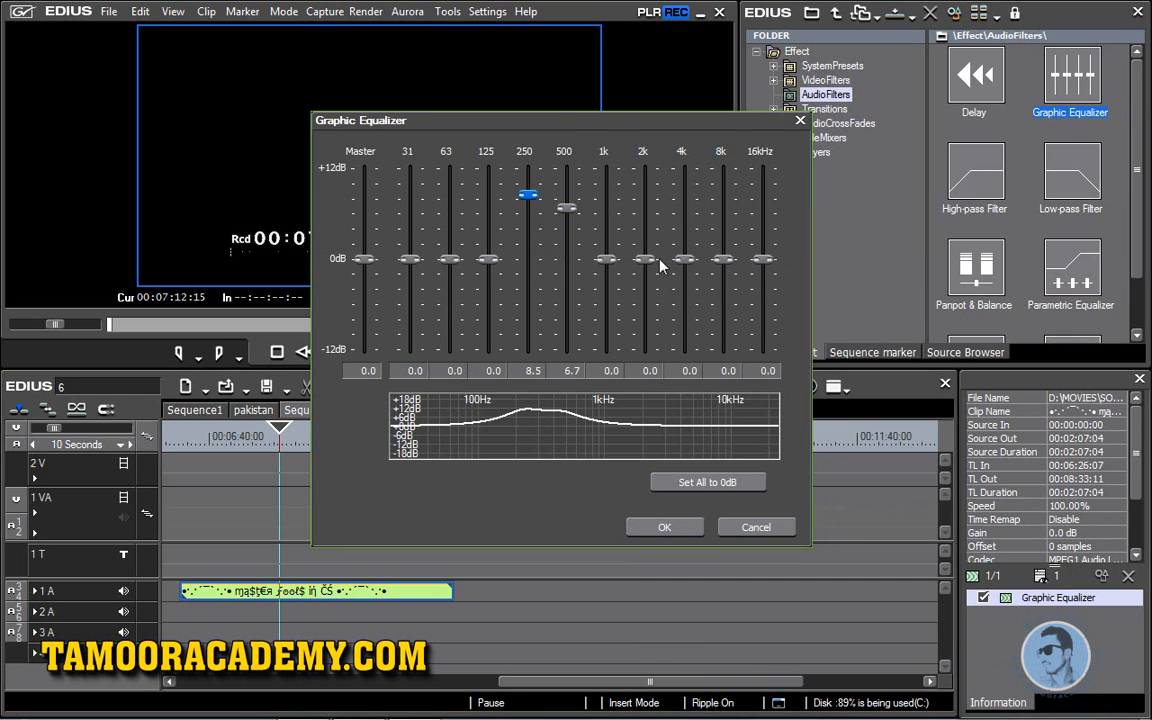
pyautogui.moveTo(645, 260); pyautogui.dragTo(645, 333)
pyautogui.moveTo(684, 260); pyautogui.dragTo(684, 193)
pyautogui.moveTo(723, 260); pyautogui.dragTo(723, 345)
pyautogui.moveTo(448, 262); pyautogui.dragTo(450, 184)
pyautogui.moveTo(410, 261); pyautogui.dragTo(411, 318)
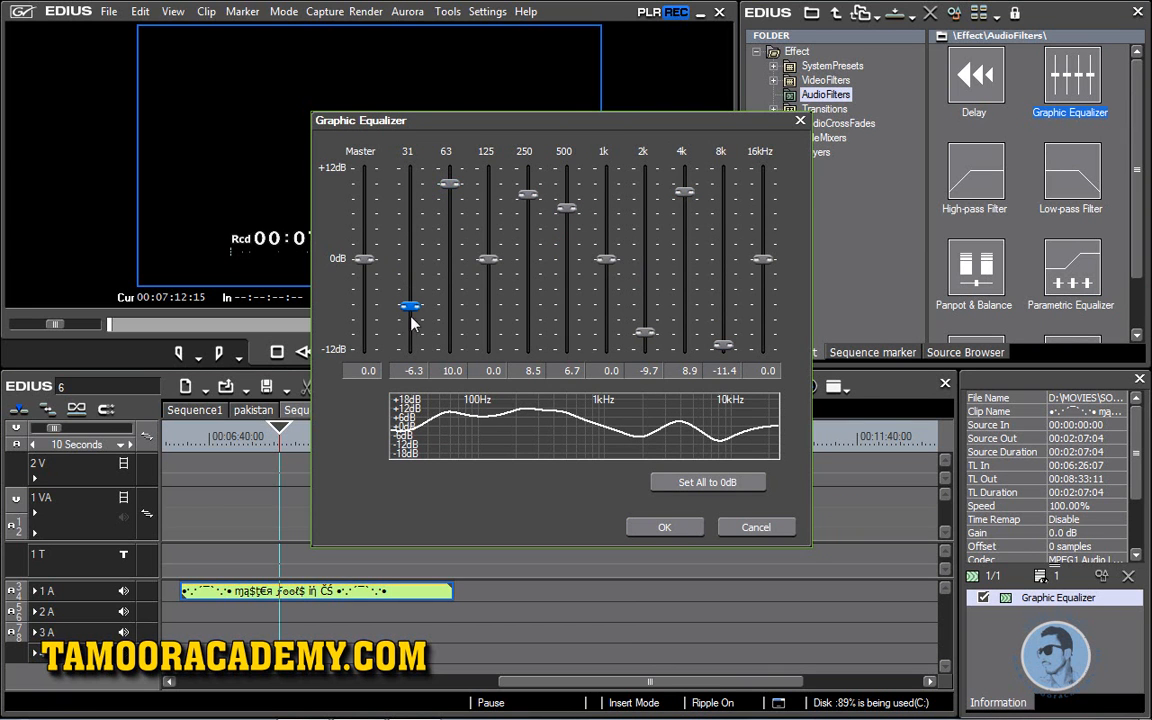
pyautogui.click(665, 531)
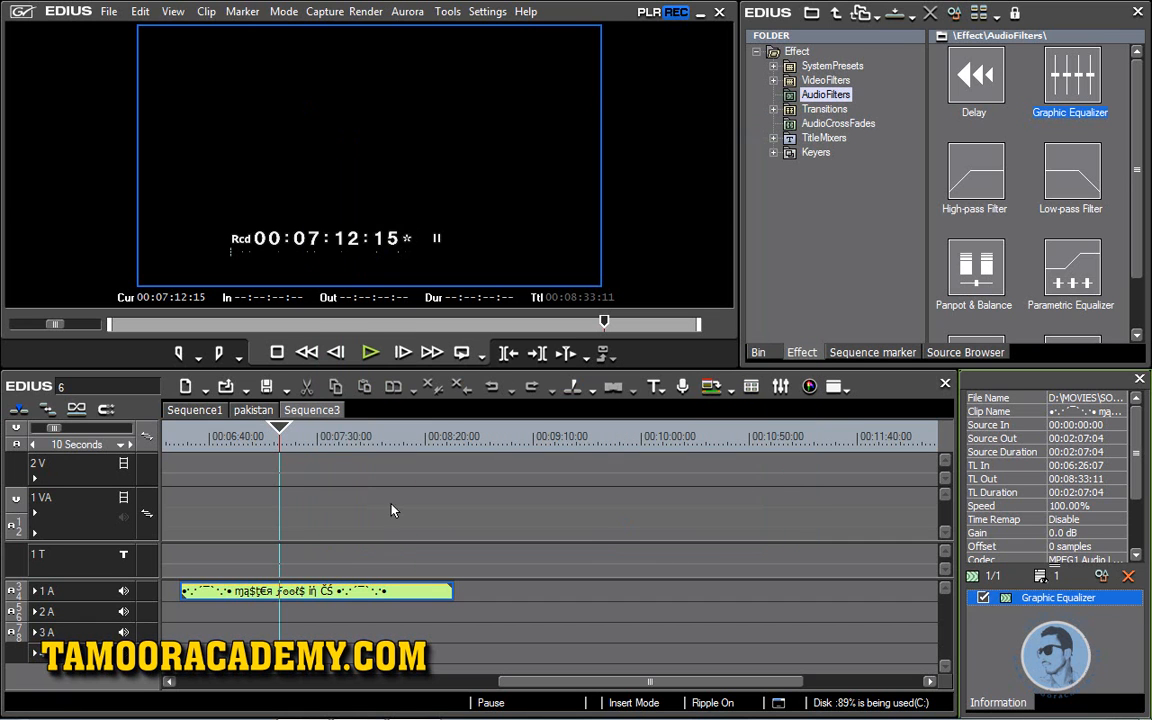
# Play two short passages of the music clip to hear the Graphic Equalizer's effect.
pyautogui.click(368, 354)
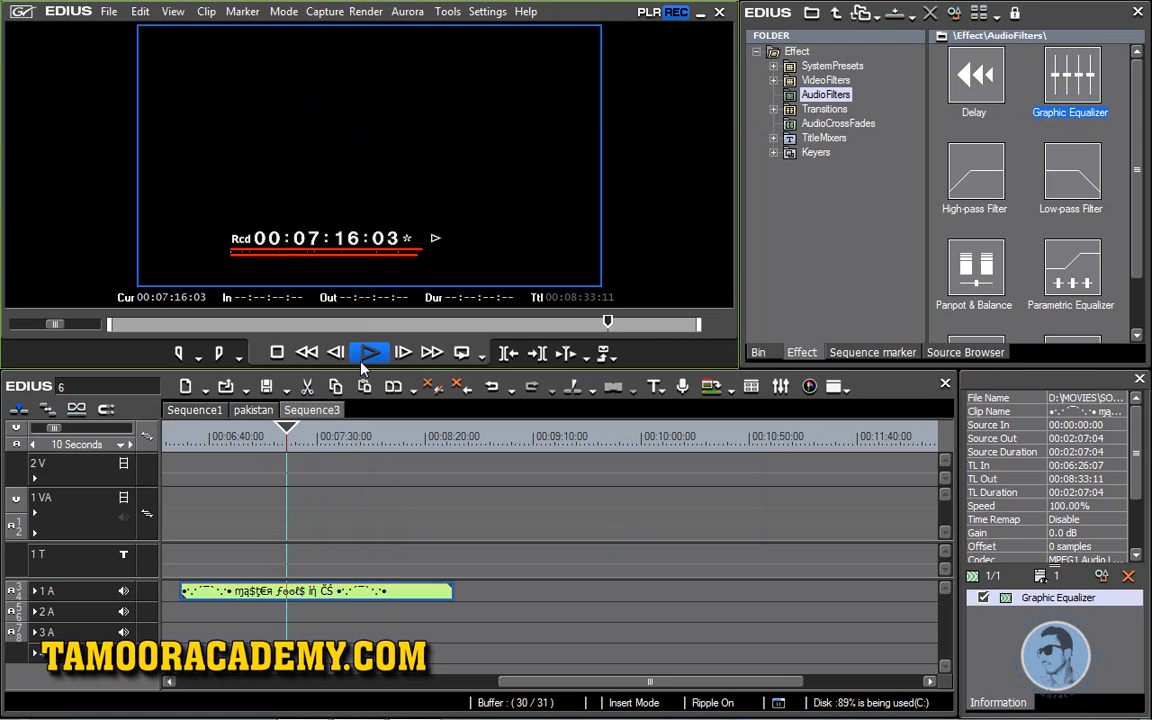
pyautogui.click(362, 361)
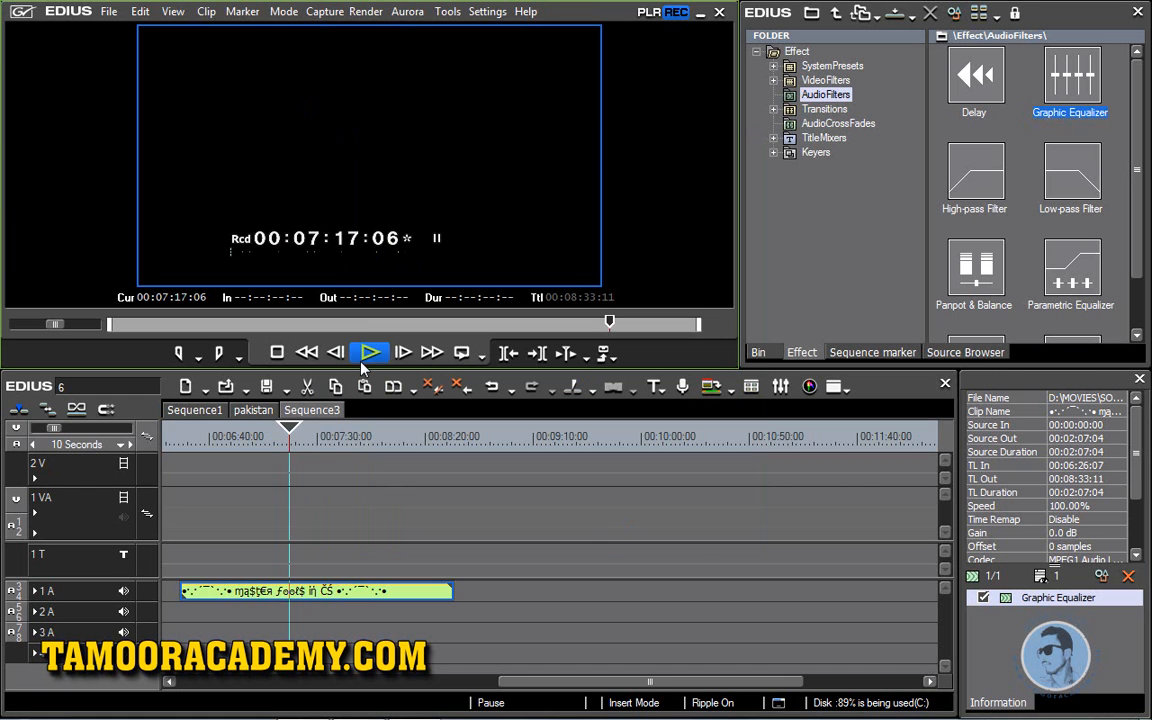
pyautogui.click(361, 364)
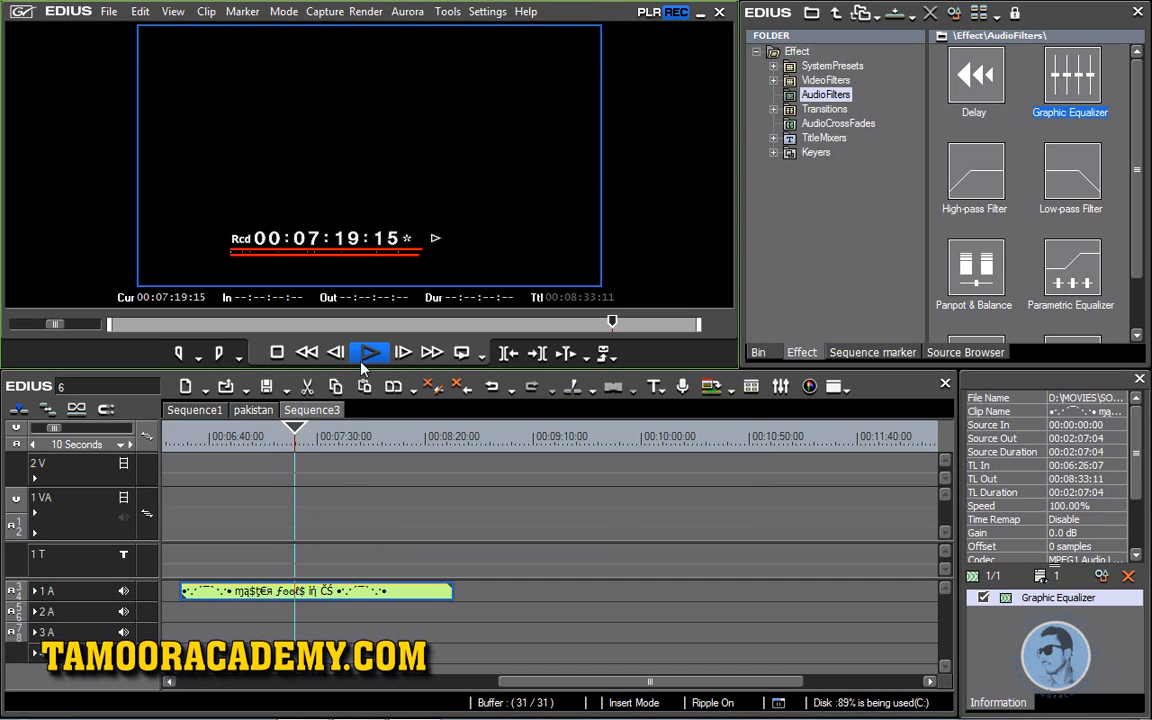
pyautogui.click(363, 366)
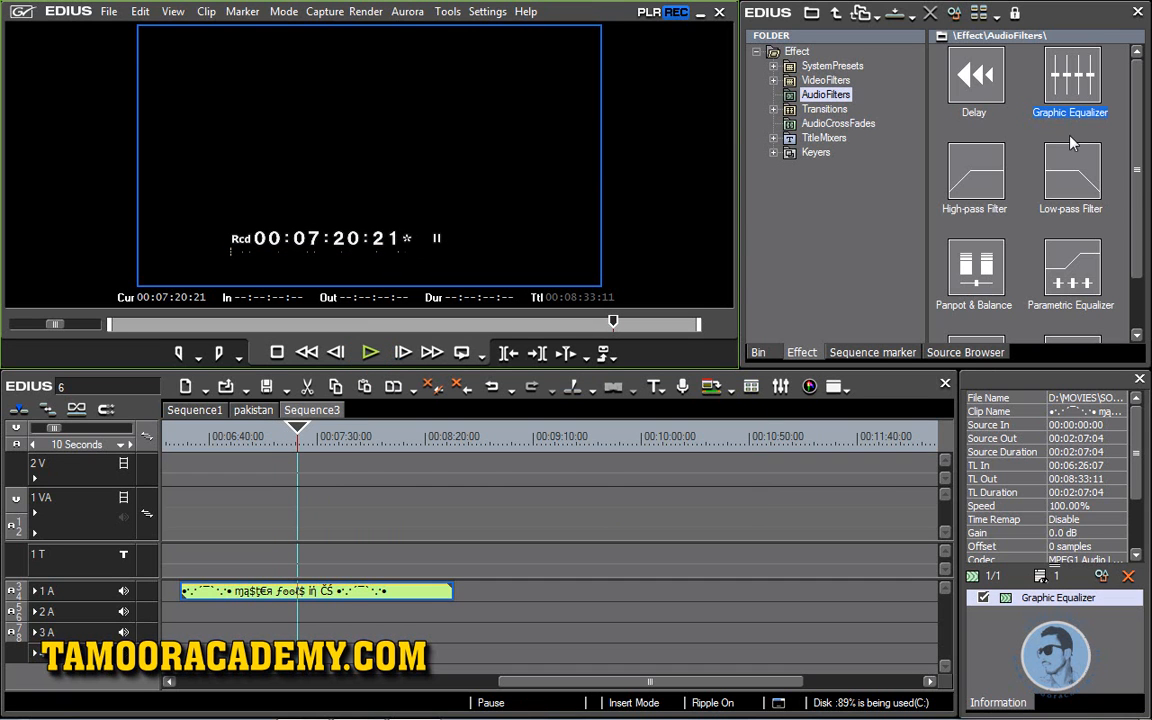
# Disable the Graphic Equalizer on the clip and play a short passage without it.
pyautogui.click(983, 598)
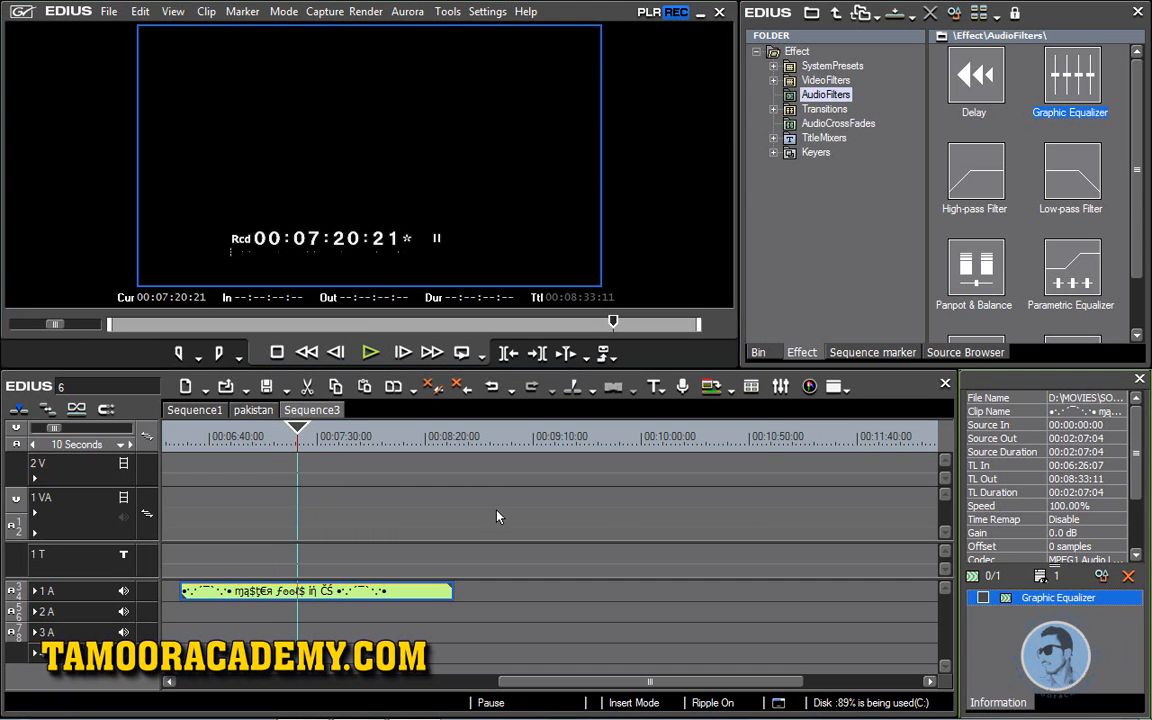
pyautogui.click(369, 352)
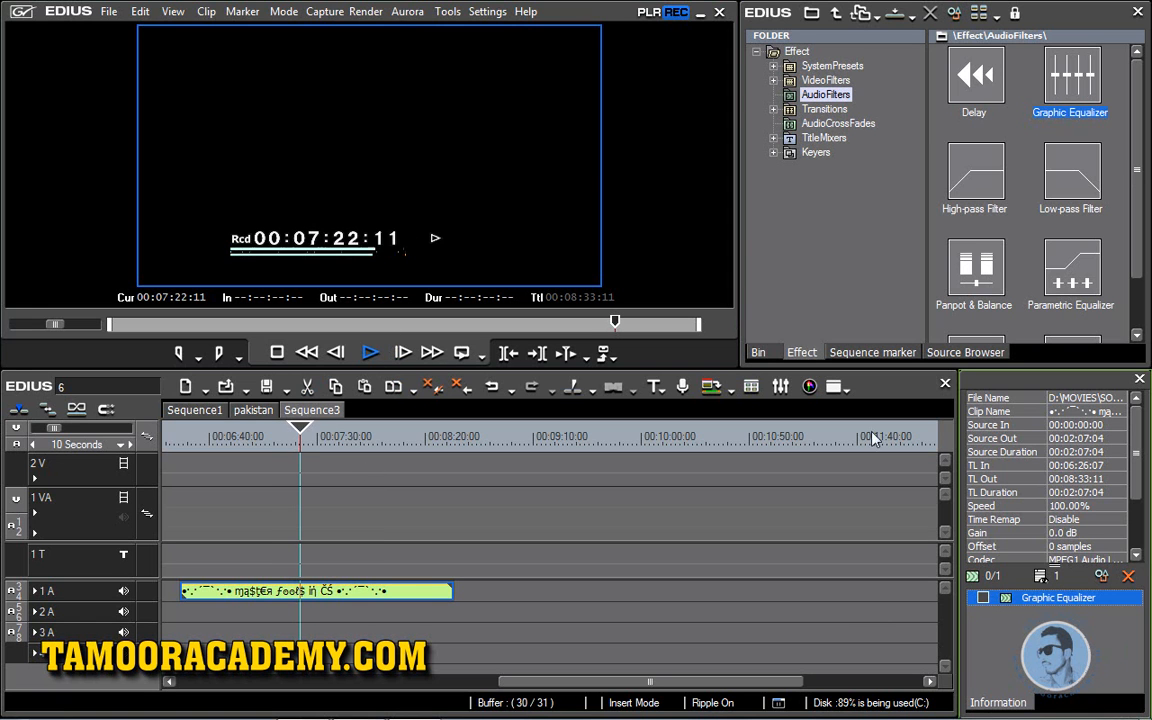
pyautogui.press('space')
# Apply the High-pass Filter to the music clip with a 3991 Hz cut-off frequency and a Q of 0.9.
pyautogui.moveTo(981, 170); pyautogui.dragTo(374, 598)
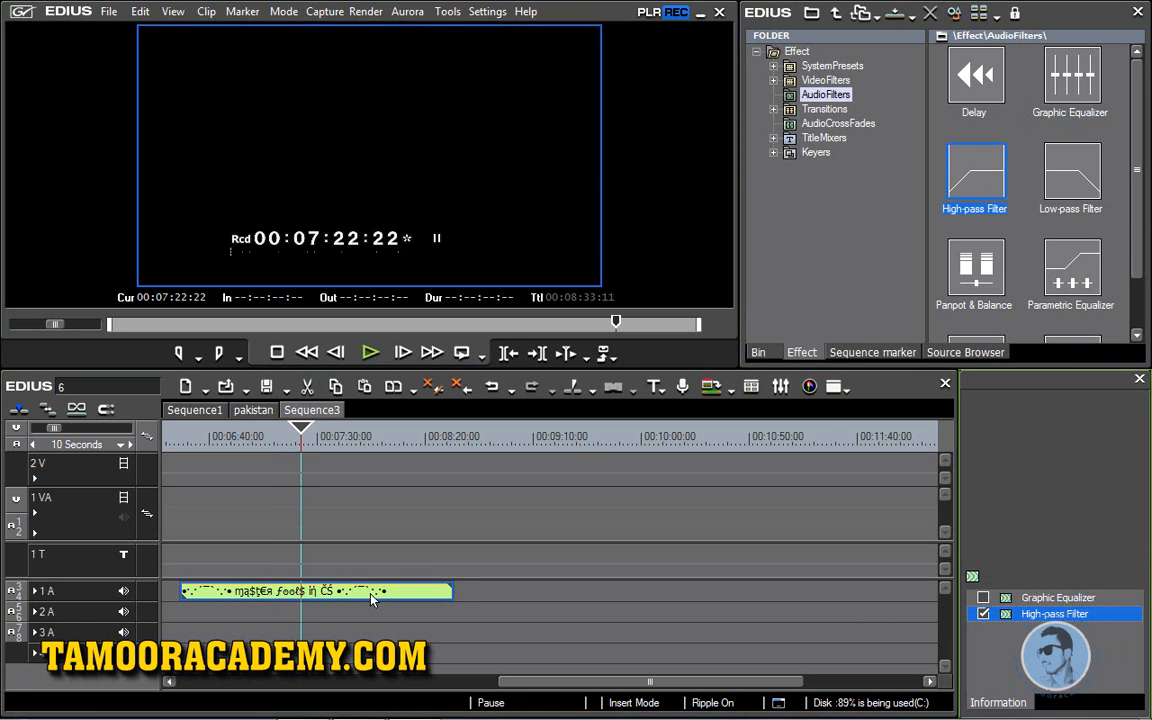
pyautogui.doubleClick(1030, 618)
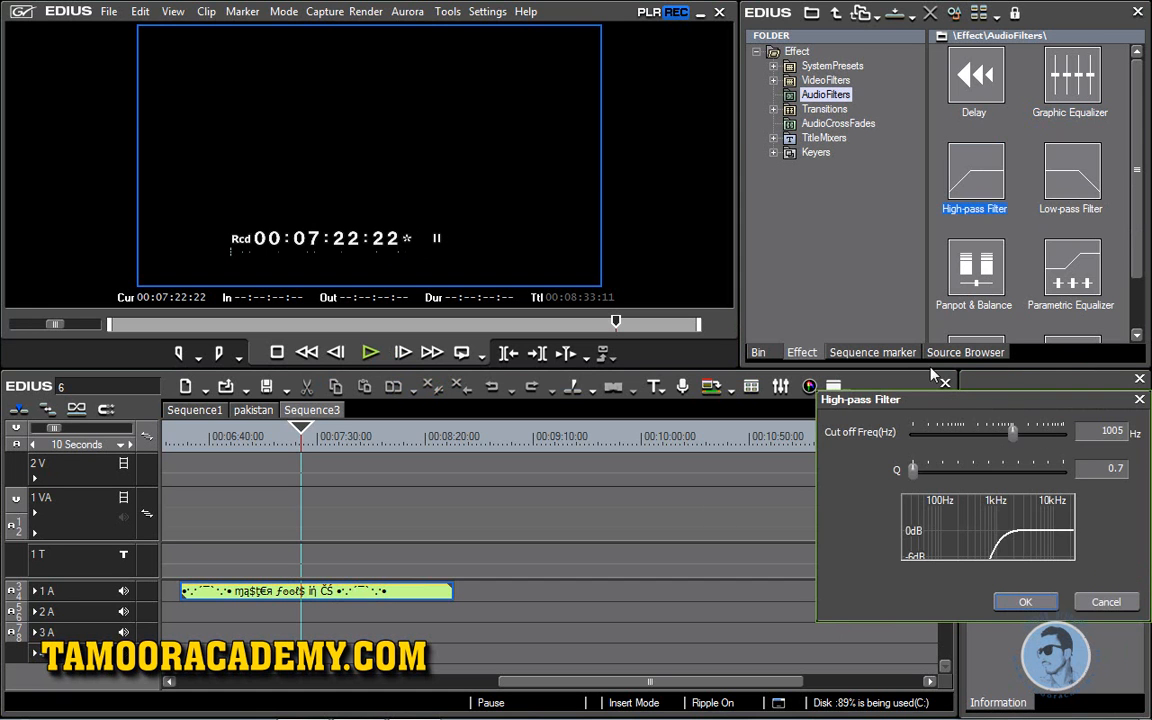
pyautogui.moveTo(662, 273); pyautogui.dragTo(692, 272)
pyautogui.moveTo(562, 309); pyautogui.dragTo(593, 311)
pyautogui.click(675, 443)
# Play two short passages of the clip to hear the High-pass Filter at the 3991 Hz cut-off.
pyautogui.press('space')
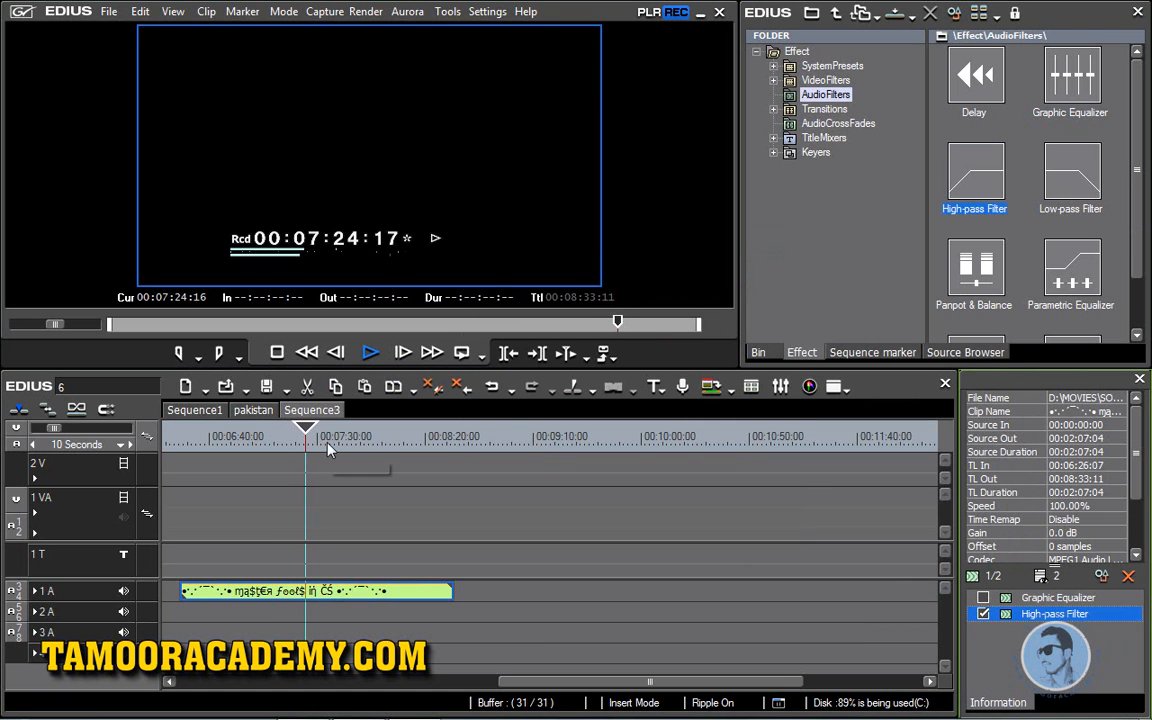
pyautogui.press('space')
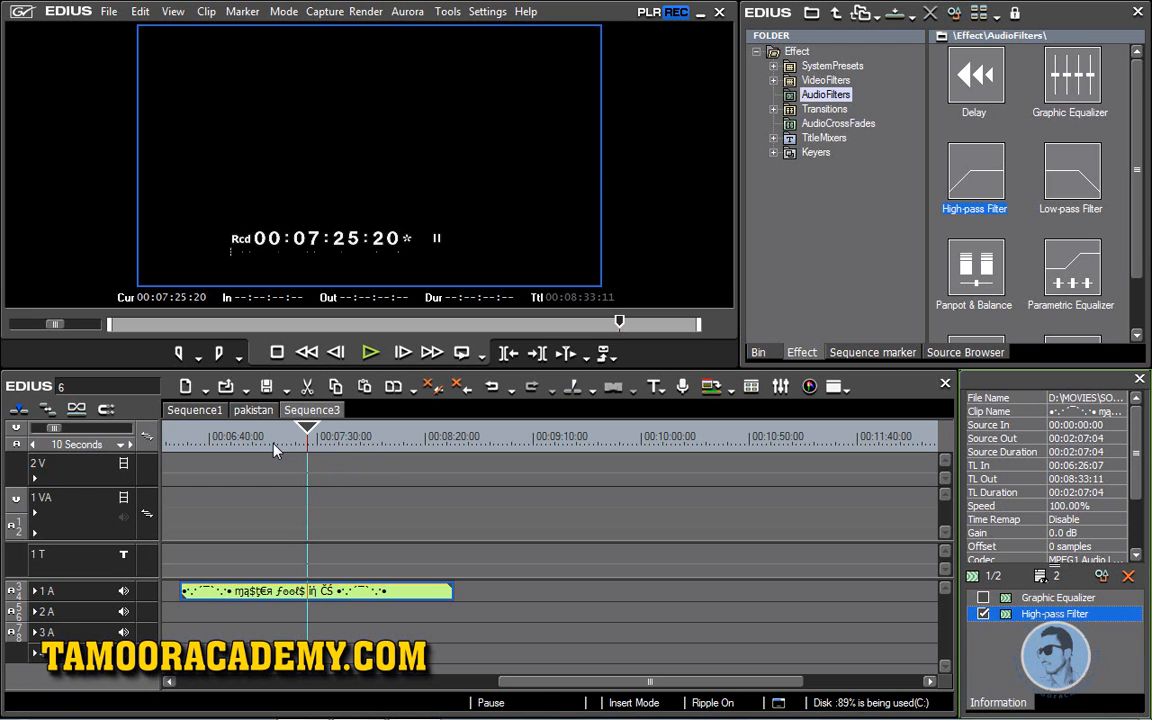
pyautogui.press('space')
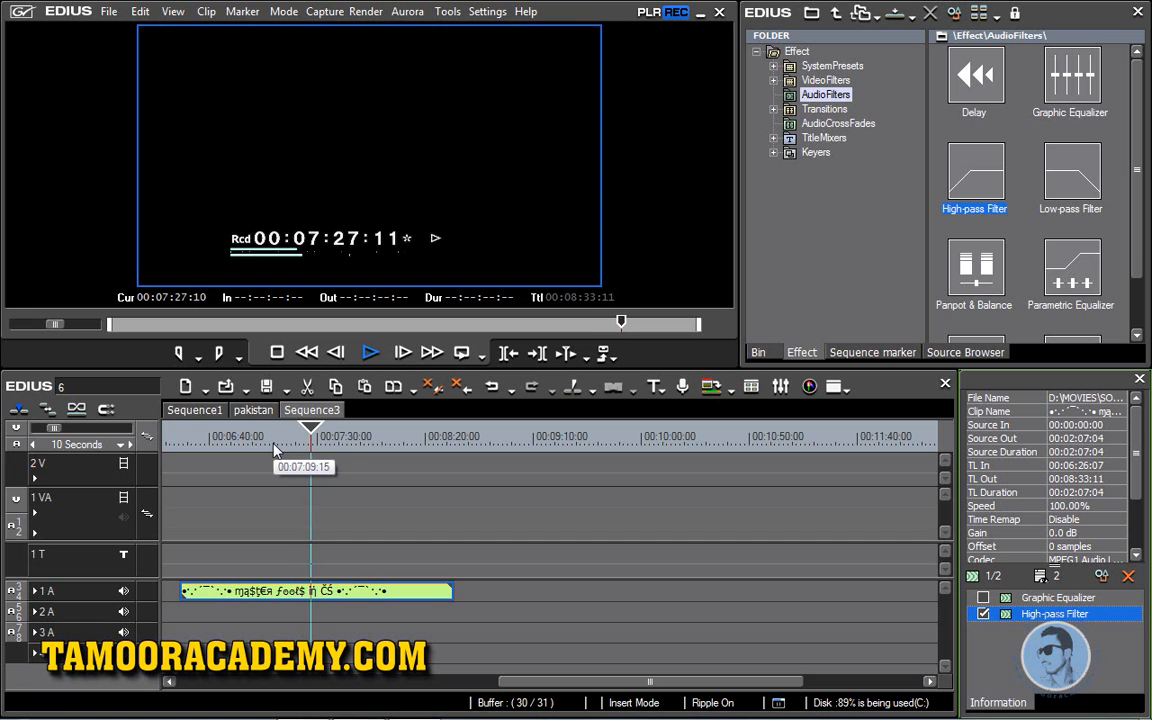
pyautogui.press('space')
# Reduce the High-pass Filter's Q to near its minimum and lower its cut-off frequency substantially.
pyautogui.doubleClick(1020, 617)
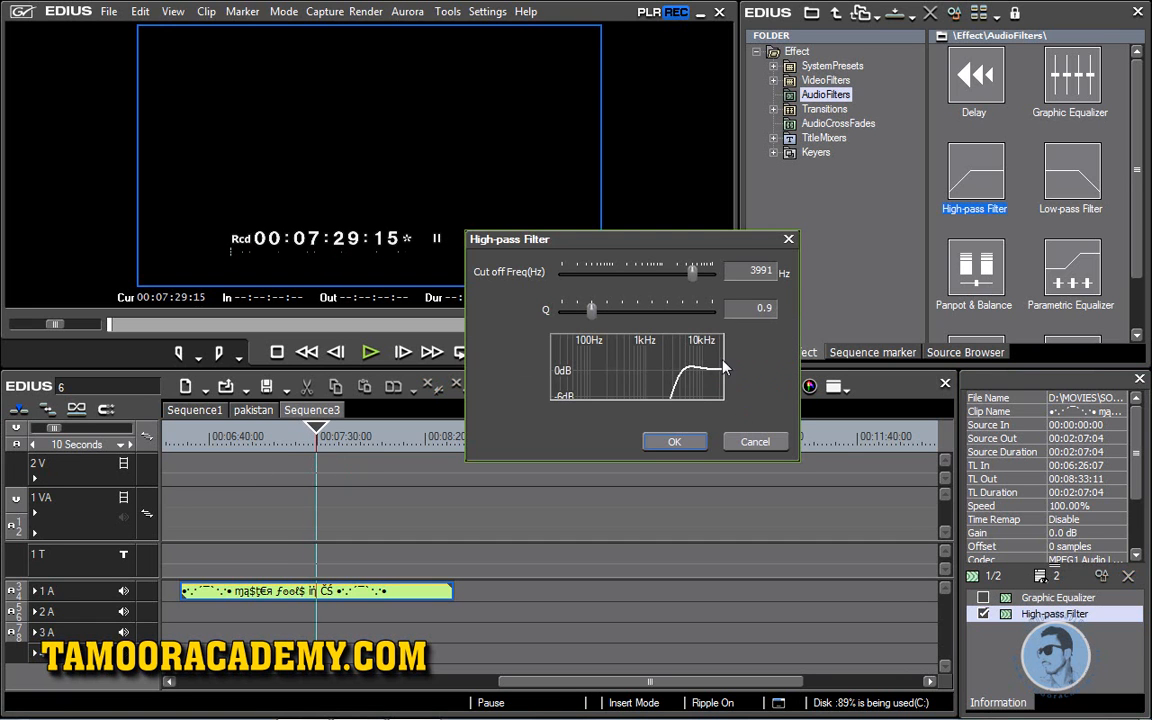
pyautogui.moveTo(591, 310); pyautogui.dragTo(562, 310)
pyautogui.moveTo(686, 279); pyautogui.dragTo(614, 272)
pyautogui.click(688, 447)
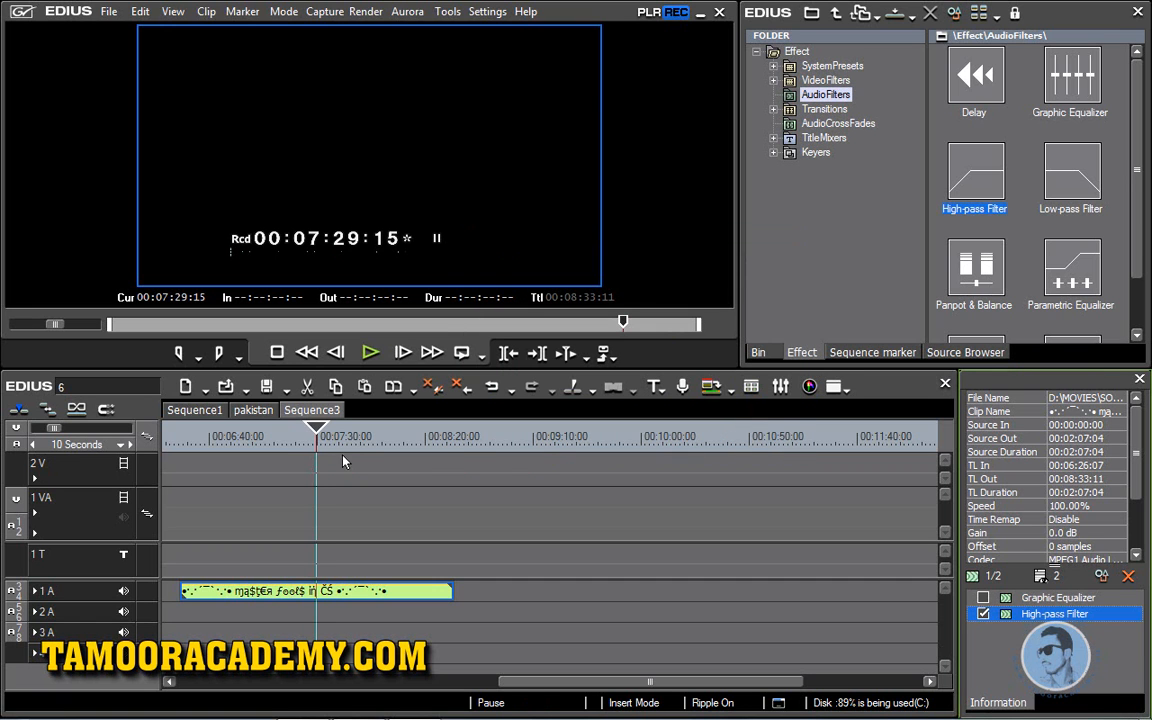
# Play the clip with the adjusted High-pass Filter, continuing from about 00:07:44.
pyautogui.press('space')
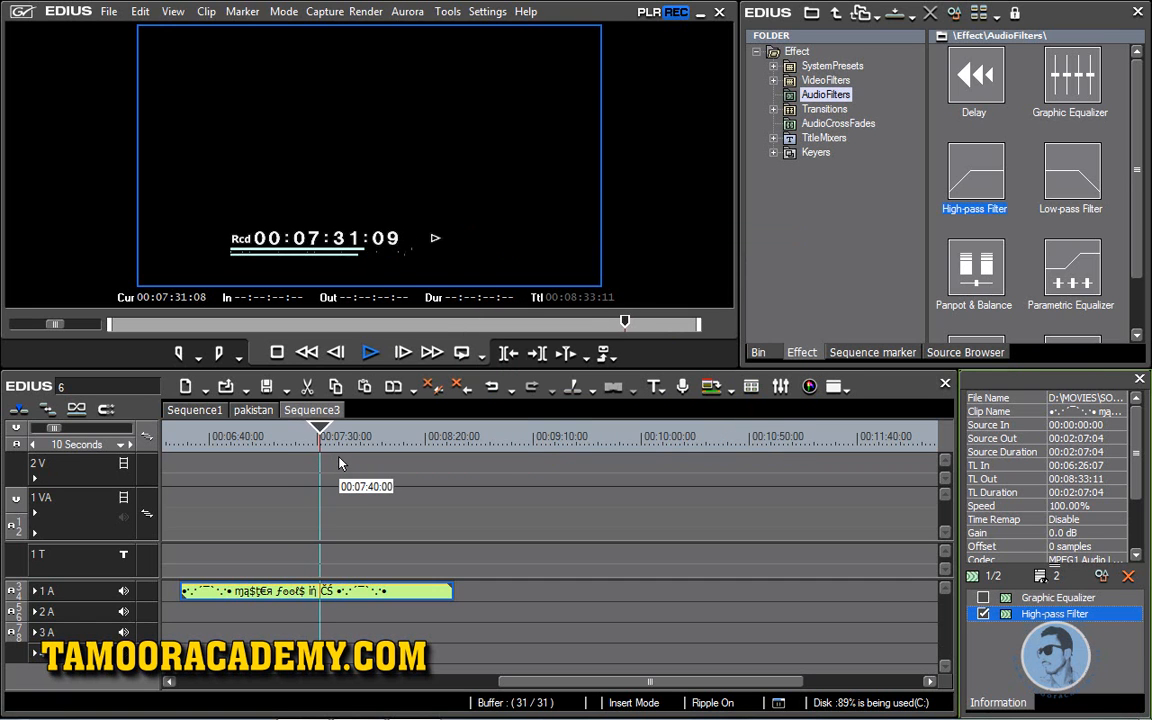
pyautogui.click(348, 437)
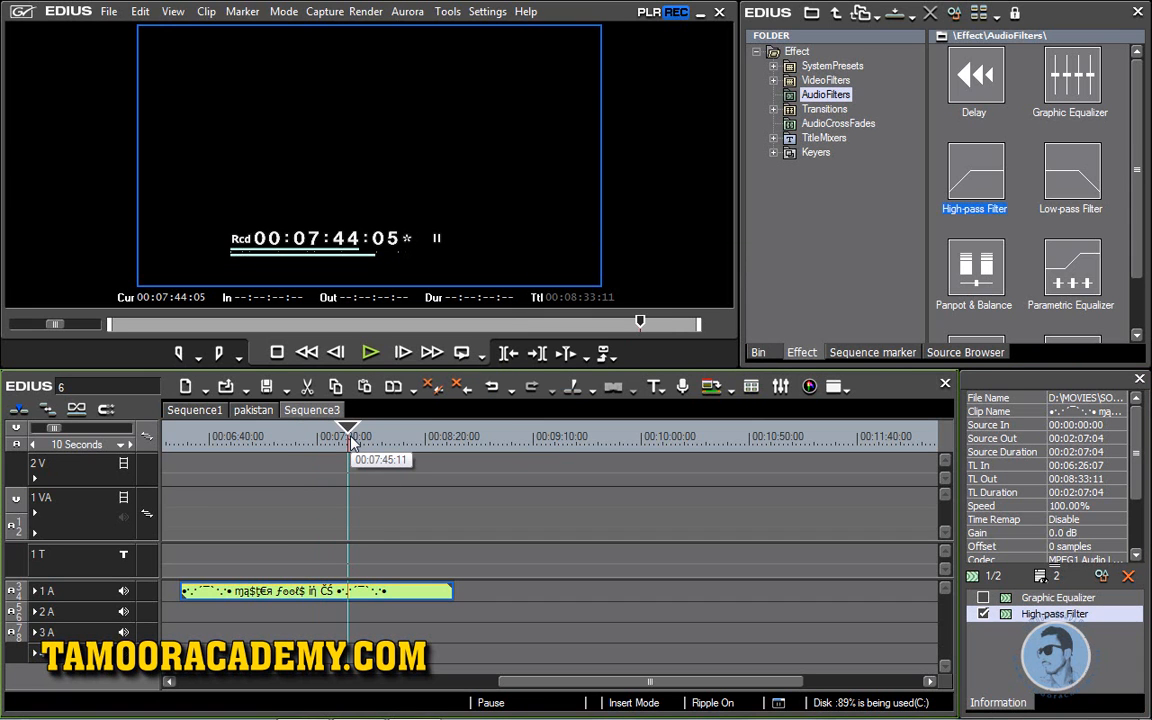
pyautogui.press('space')
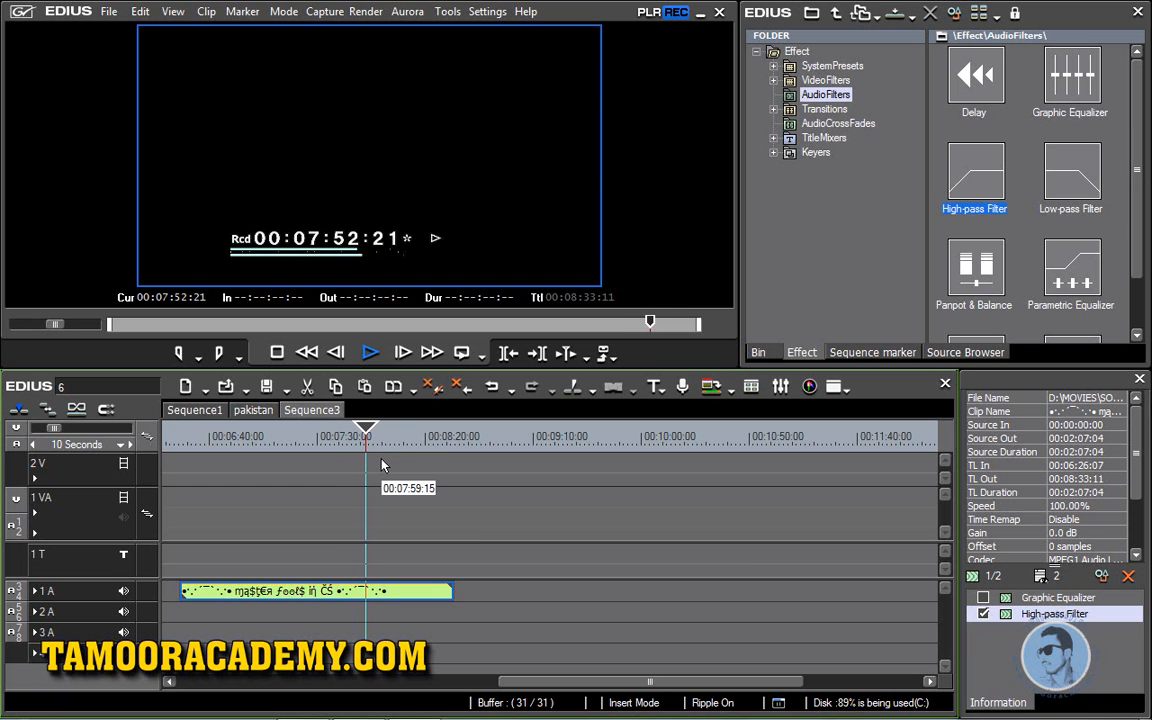
pyautogui.press('space')
# Apply the Low-pass Filter to the music clip and disable the High-pass Filter.
pyautogui.moveTo(1075, 193); pyautogui.dragTo(345, 590)
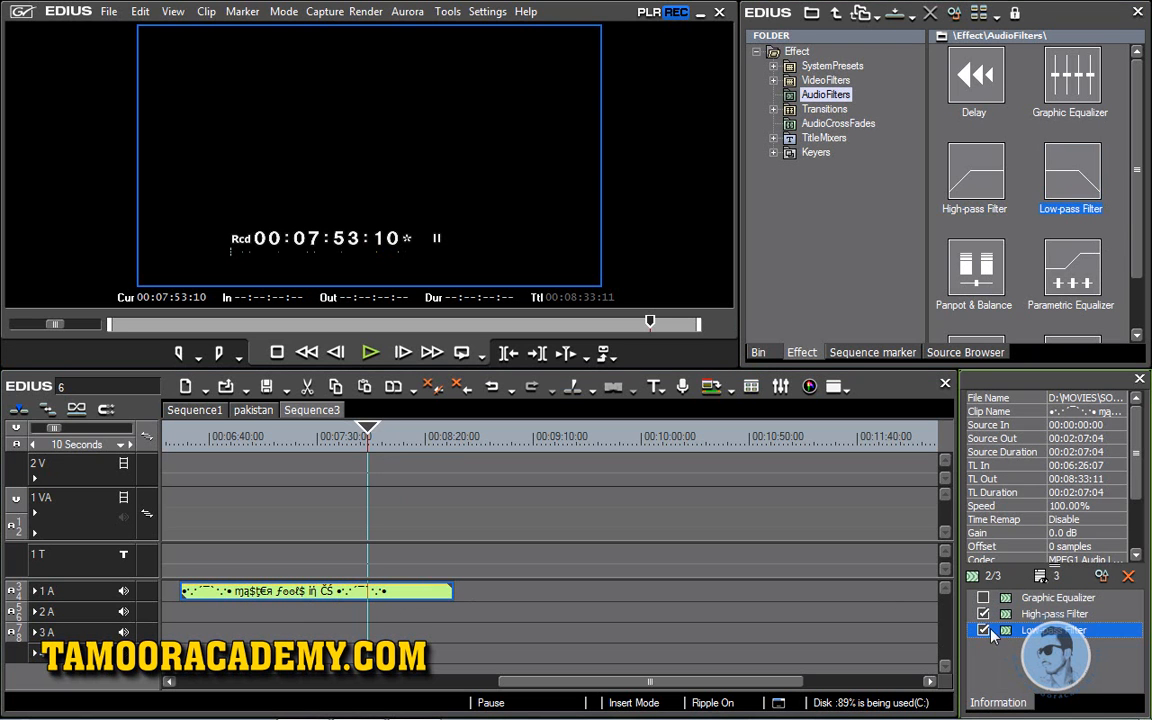
pyautogui.click(983, 613)
# Raise the Q of the clip's Low-pass Filter slightly.
pyautogui.doubleClick(1050, 630)
pyautogui.moveTo(912, 469); pyautogui.dragTo(931, 447)
pyautogui.click(1016, 605)
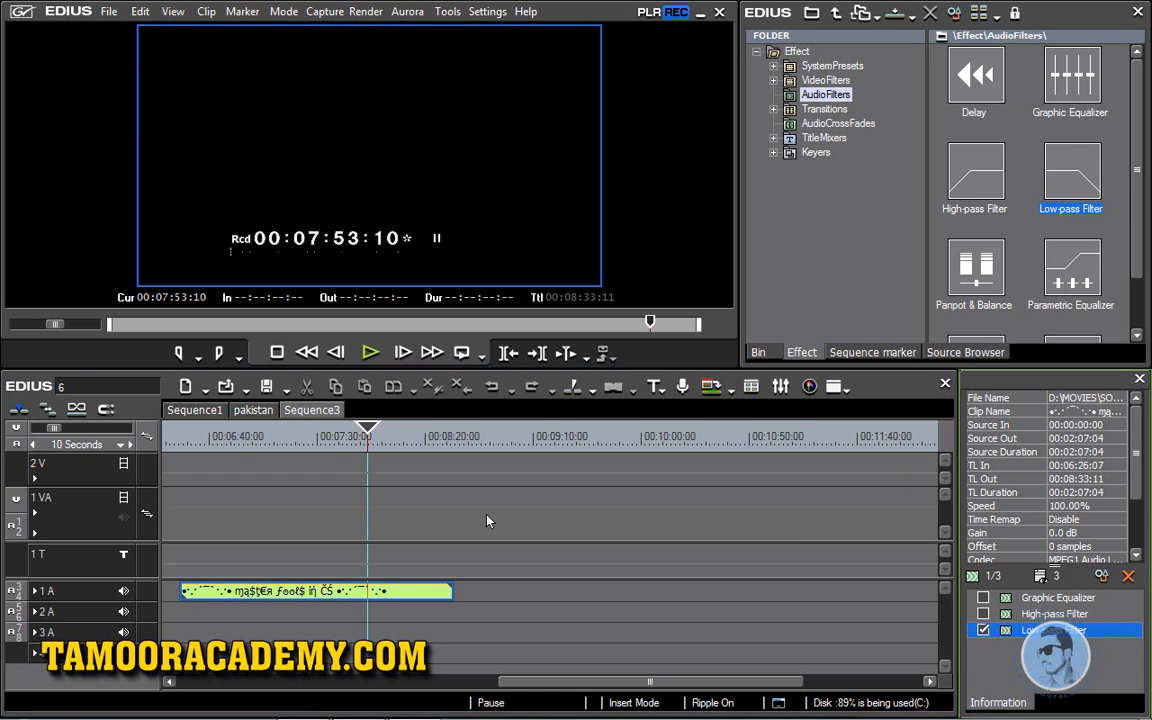
# Play the music clip from near its beginning to hear the Low-pass Filter's effect.
pyautogui.click(238, 437)
pyautogui.press('space')
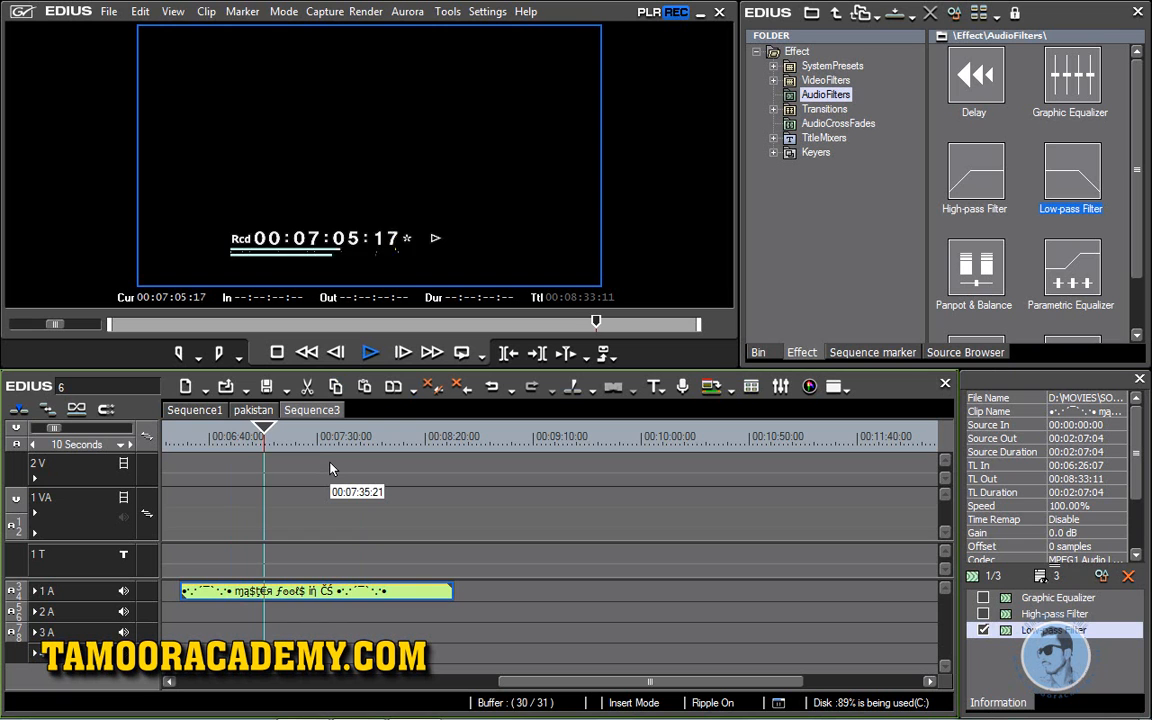
pyautogui.press('space')
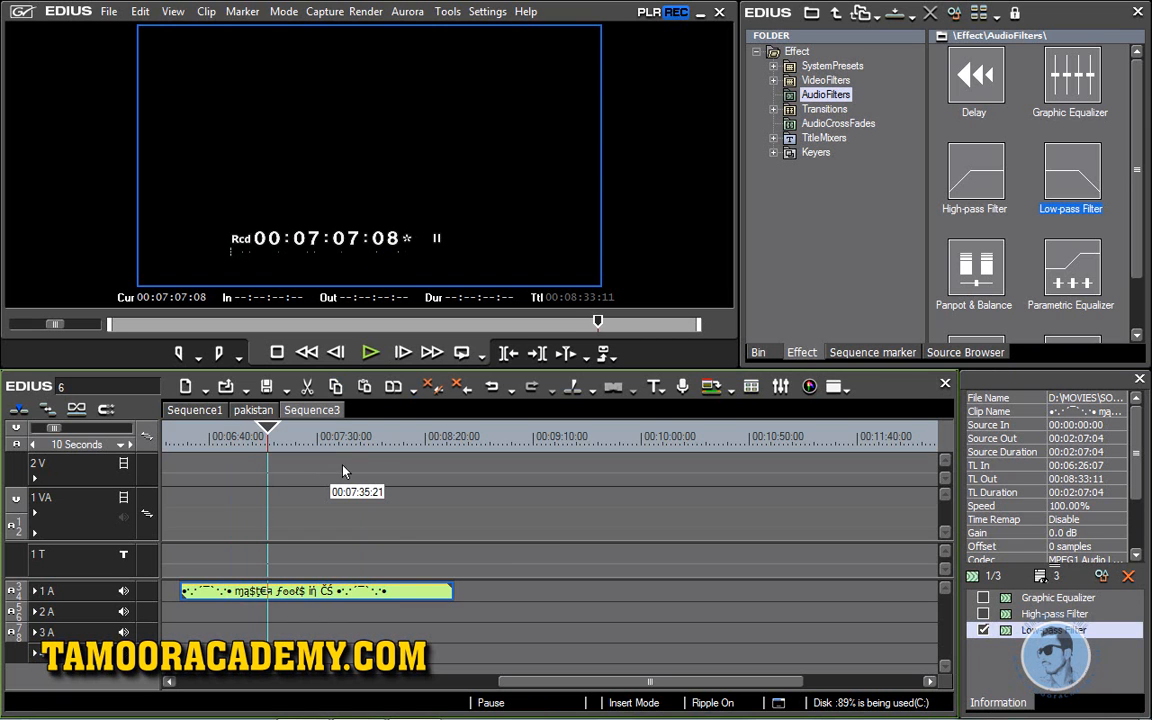
# Disable the Low-pass Filter and play a short passage of the clip without it.
pyautogui.click(983, 631)
pyautogui.press('space')
pyautogui.press('space')
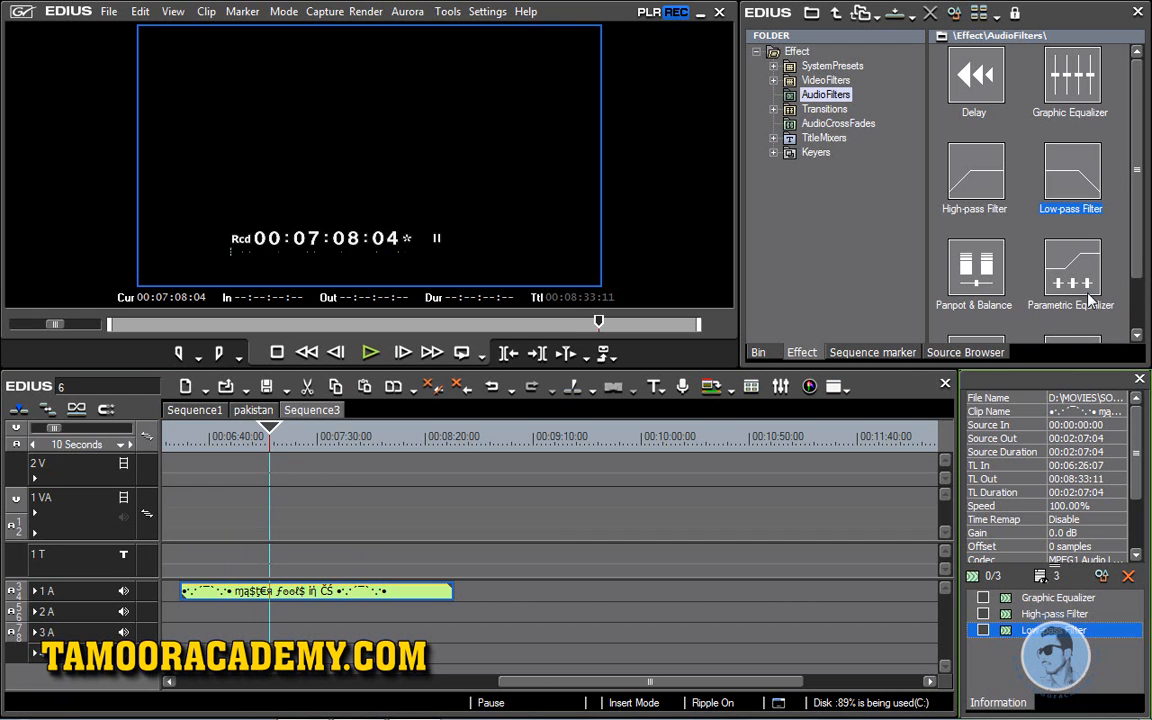
# Apply Panpot & Balance to the clip with L channel -5.7 dB, R channel 3.6 dB and the balance shifted slightly towards R.
pyautogui.moveTo(976, 268); pyautogui.dragTo(300, 591)
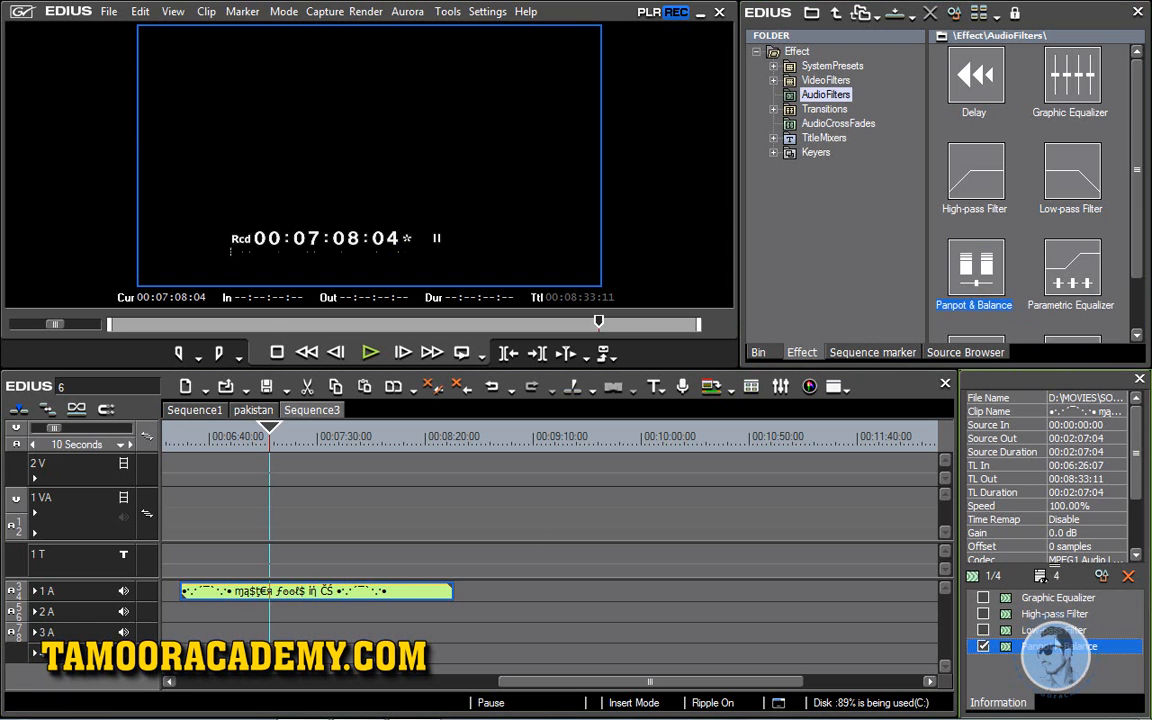
pyautogui.doubleClick(1050, 648)
pyautogui.moveTo(1001, 458); pyautogui.dragTo(1001, 486)
pyautogui.moveTo(1093, 458); pyautogui.dragTo(1094, 435)
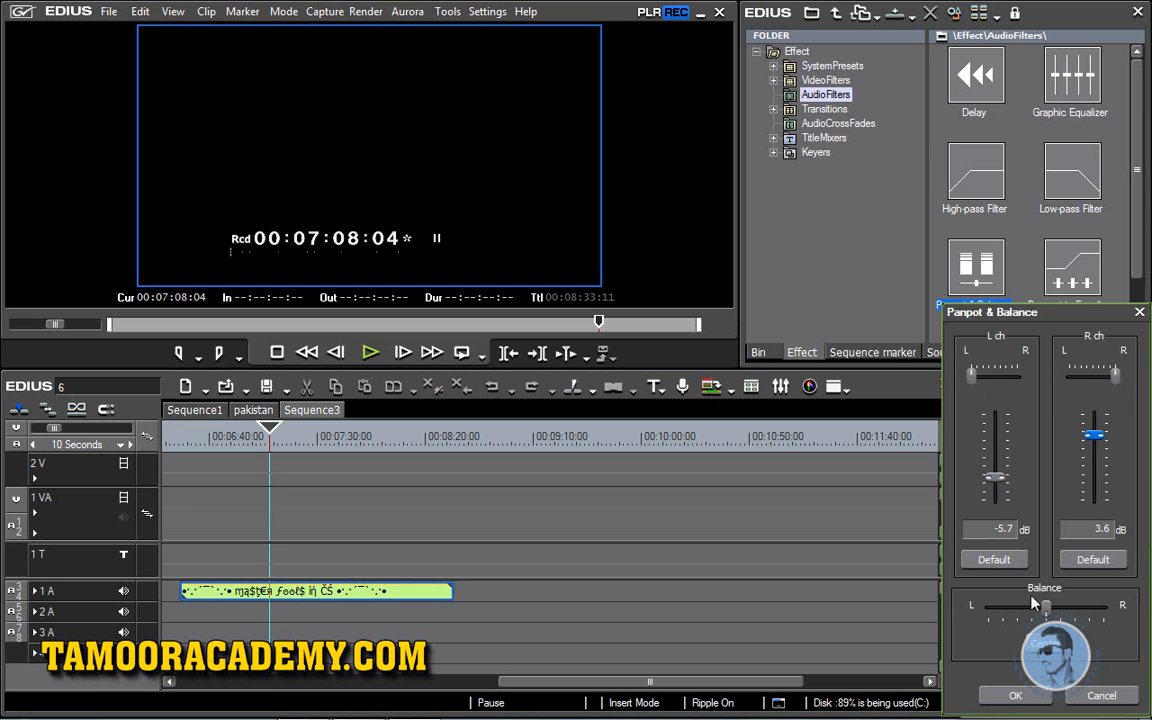
pyautogui.moveTo(1050, 608); pyautogui.dragTo(1061, 608)
pyautogui.click(1018, 695)
# Play a short passage of the clip to hear the Panpot & Balance effect.
pyautogui.press('space')
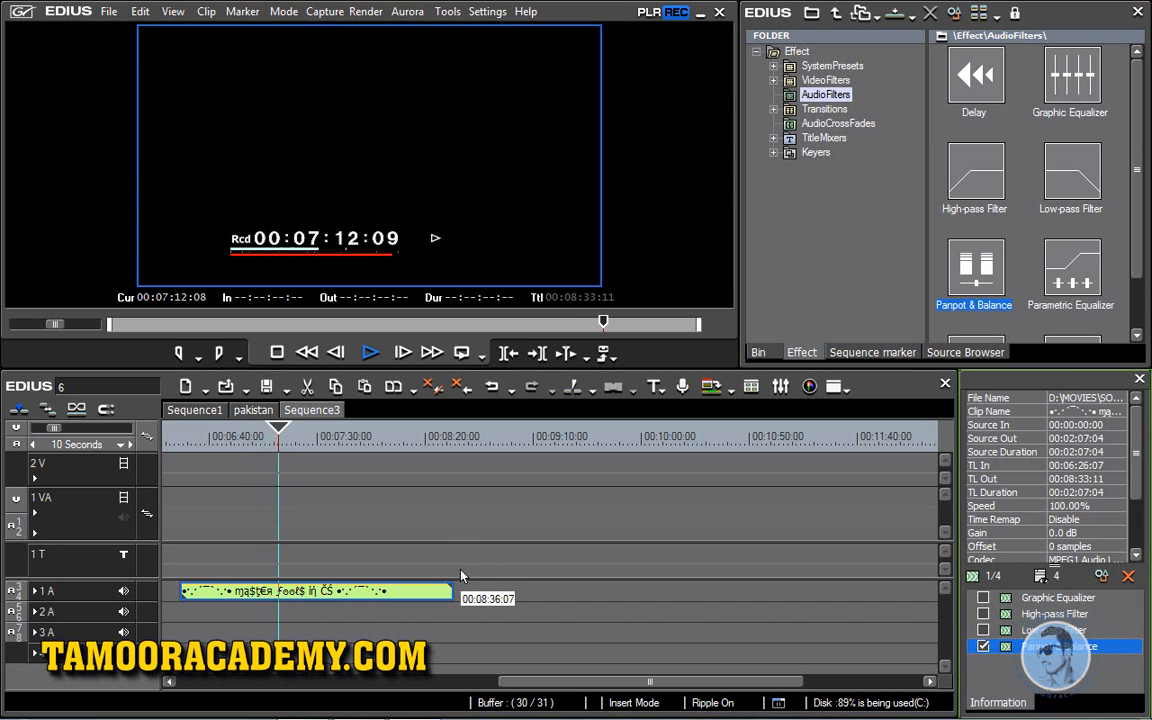
pyautogui.press('space')
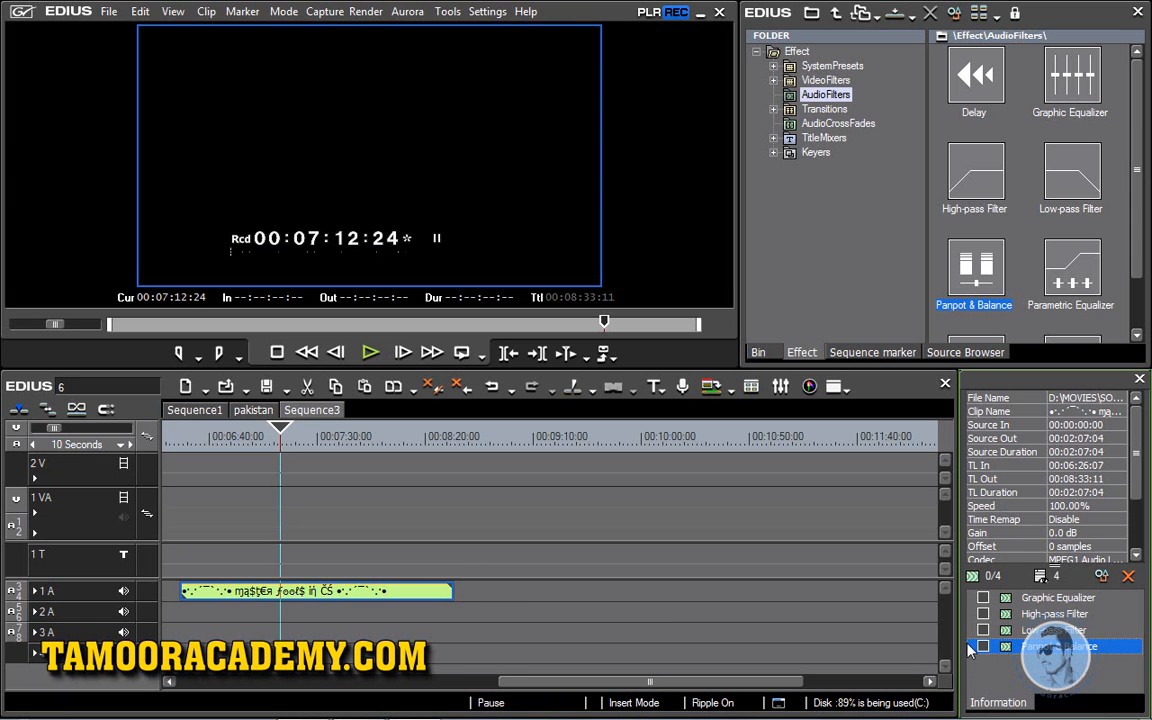
# Delete the Graphic Equalizer, High-pass Filter, Low-pass Filter and Panpot & Balance from the music clip.
pyautogui.keyDown('shift'); pyautogui.click(1049, 602); pyautogui.keyUp('shift')
pyautogui.rightClick(1049, 602)
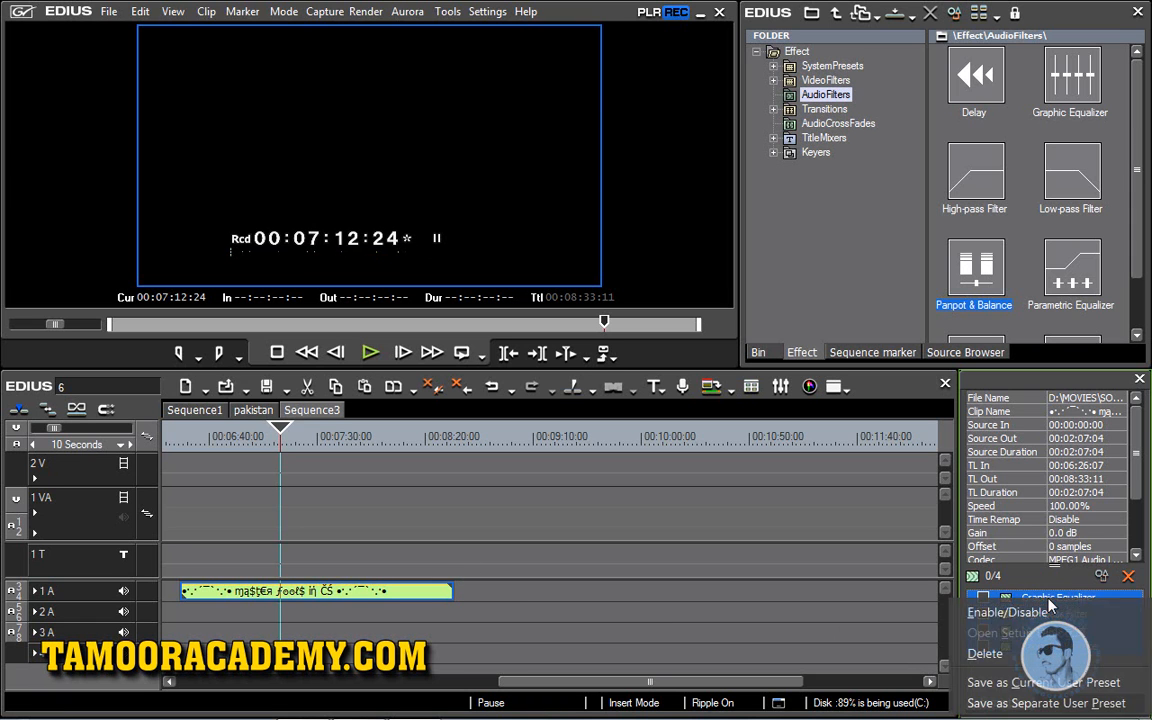
pyautogui.click(959, 646)
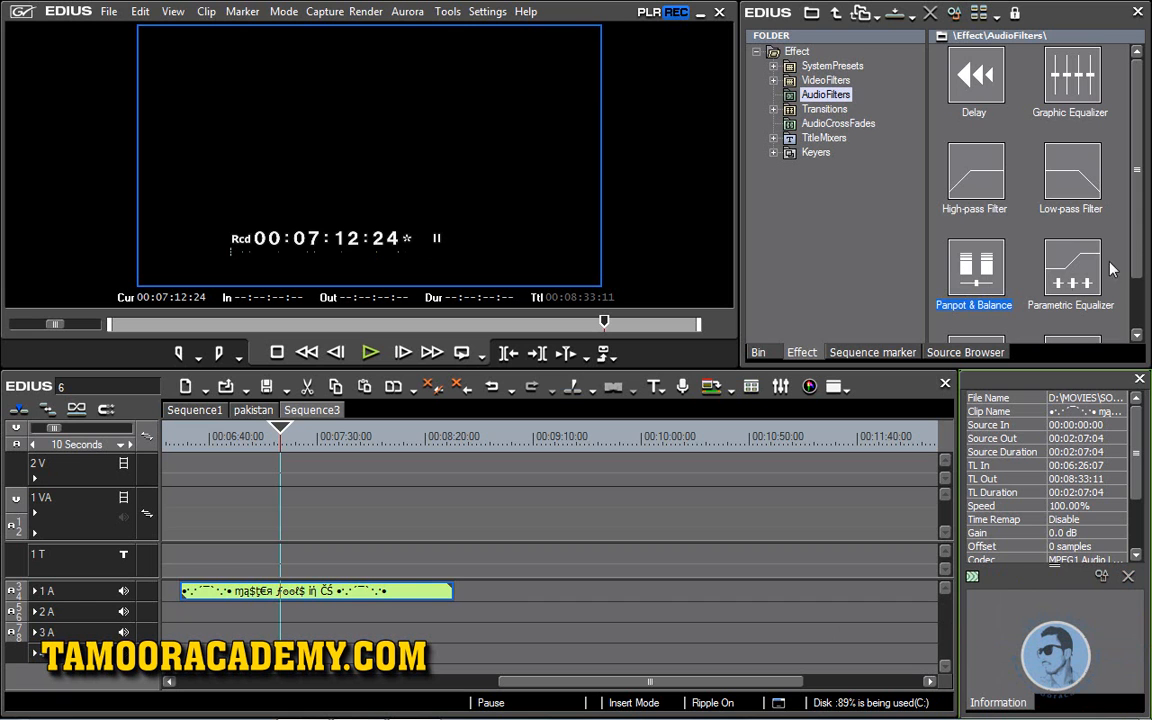
# Apply the Pitch Shifter audio filter to the music clip and lower its pitch below 100%.
pyautogui.scroll(-1, 1133, 307)
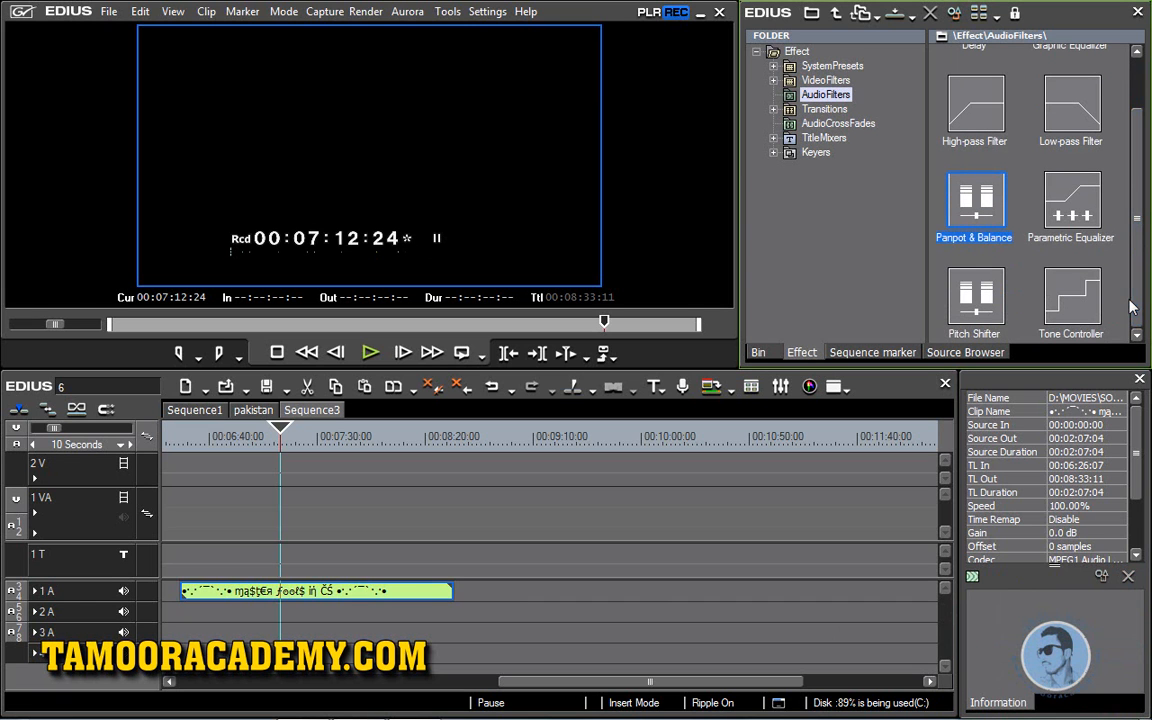
pyautogui.moveTo(986, 316); pyautogui.dragTo(362, 596)
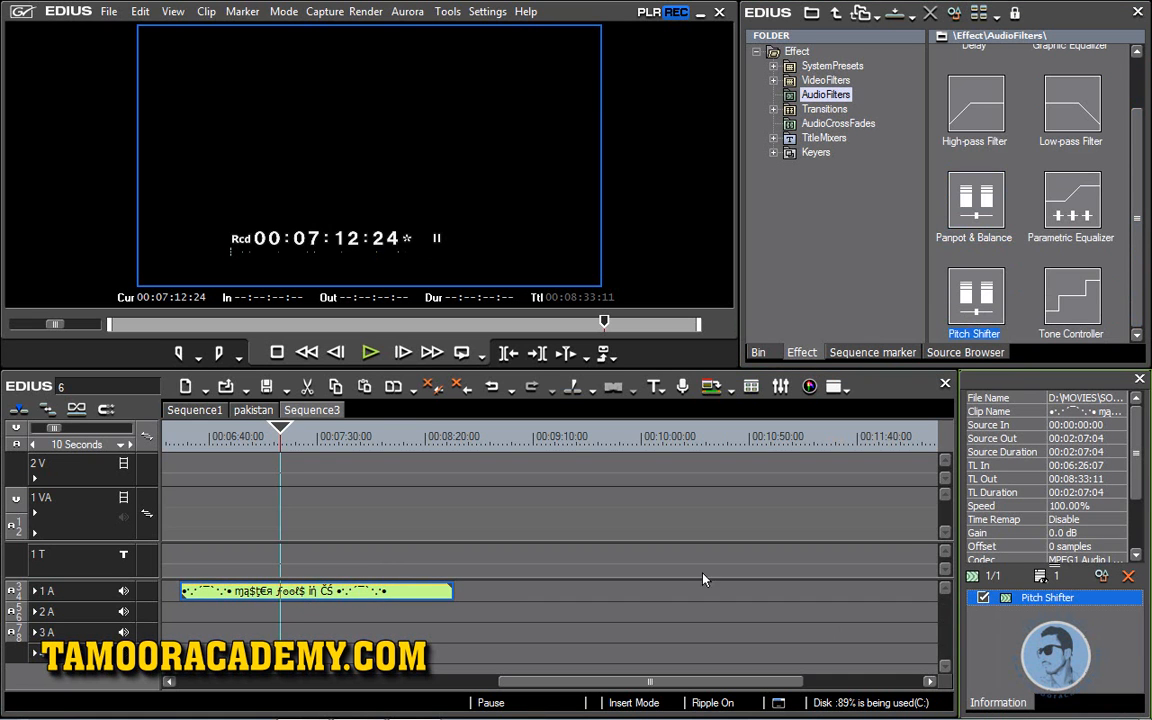
pyautogui.doubleClick(1022, 598)
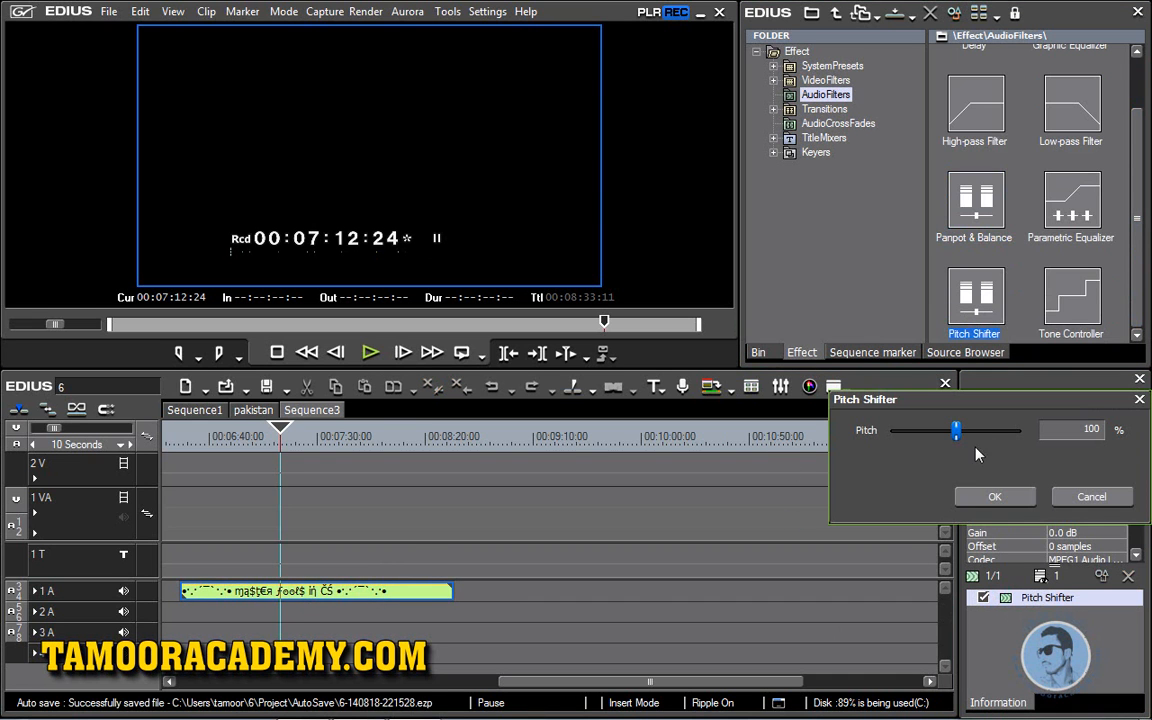
pyautogui.moveTo(955, 430); pyautogui.dragTo(926, 436)
pyautogui.click(995, 496)
# Play two short passages of the music clip to hear the lowered pitch.
pyautogui.press('space')
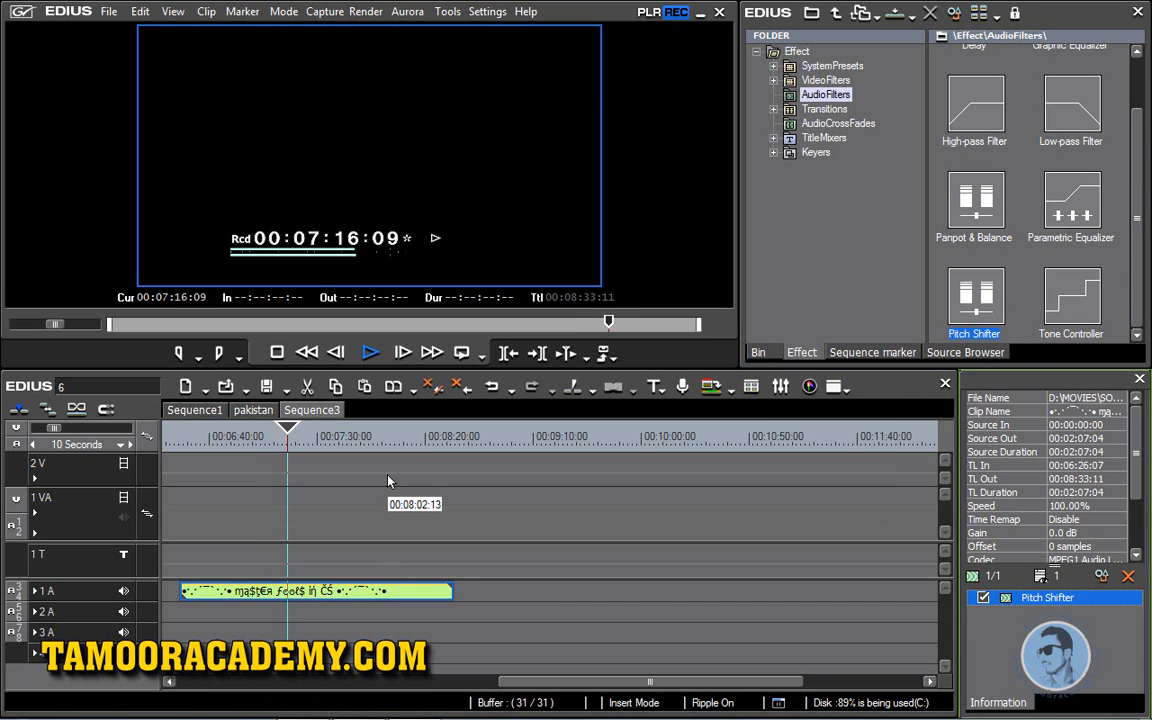
pyautogui.press('space')
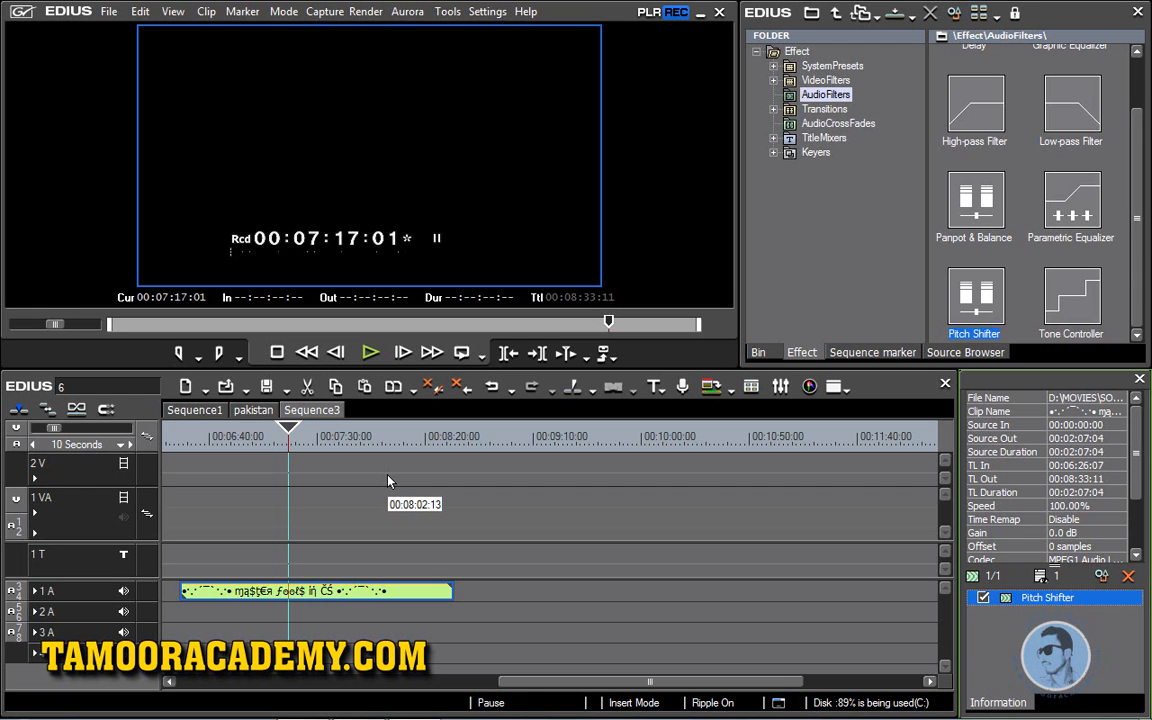
pyautogui.press('space')
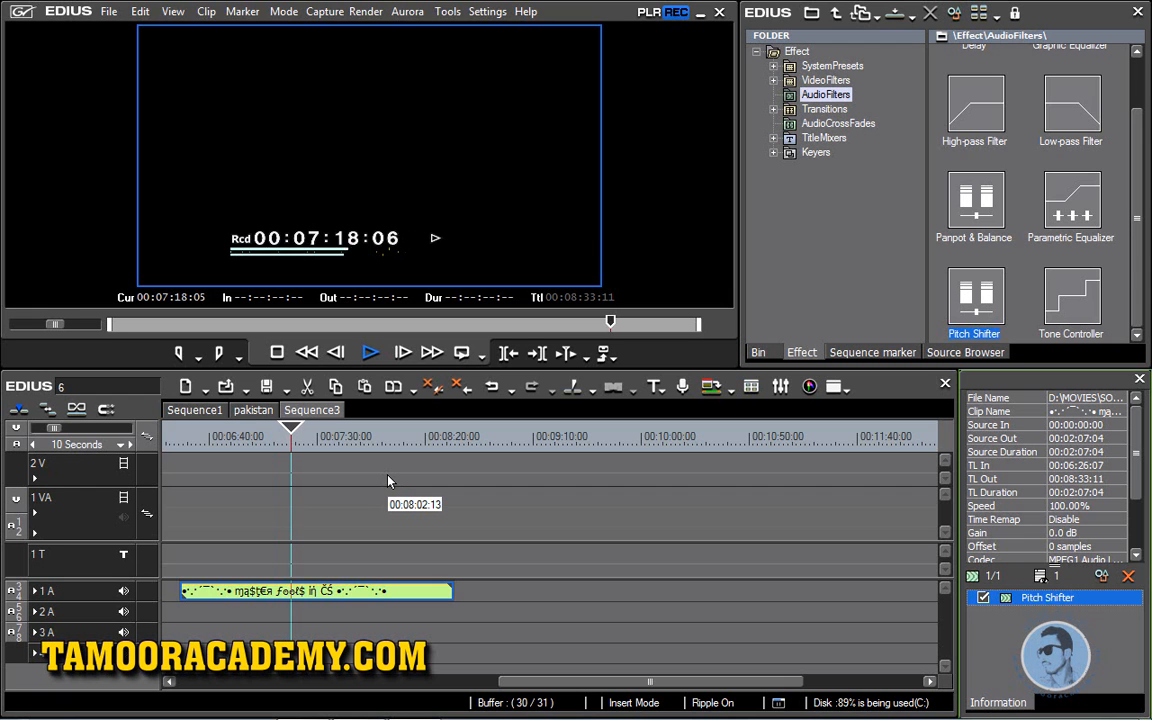
pyautogui.press('space')
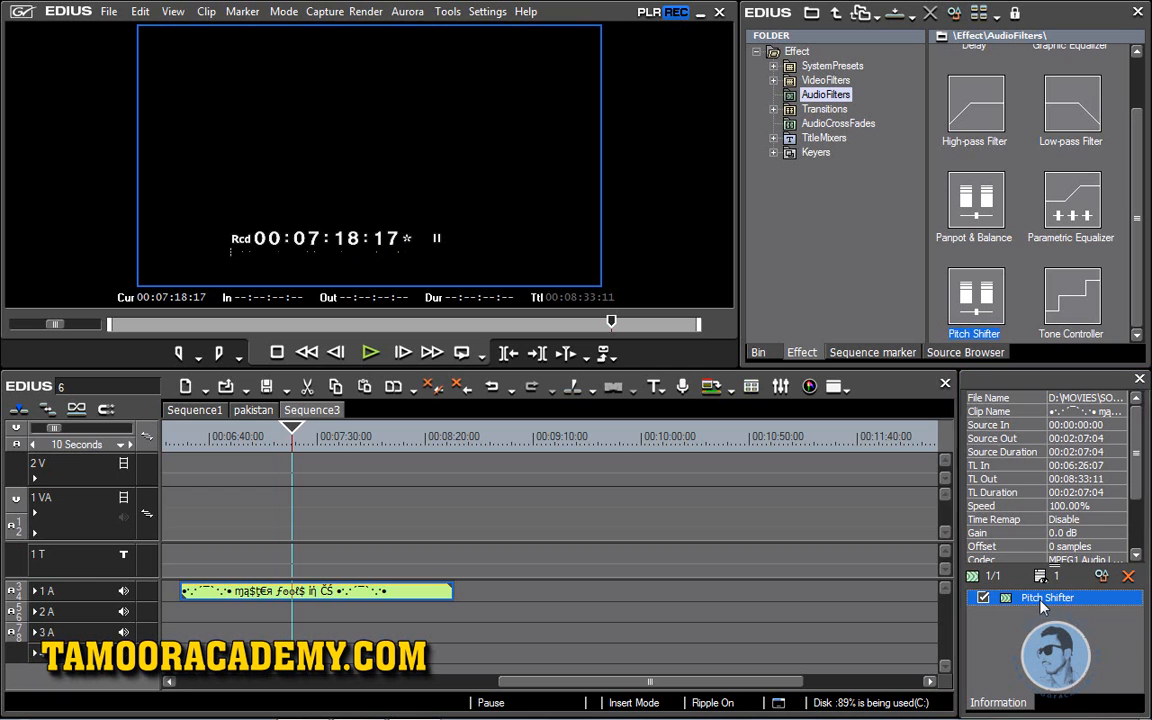
# Raise the Pitch Shifter's pitch above 100% and play a short passage of the music clip.
pyautogui.doubleClick(1042, 605)
pyautogui.moveTo(905, 432); pyautogui.dragTo(978, 440)
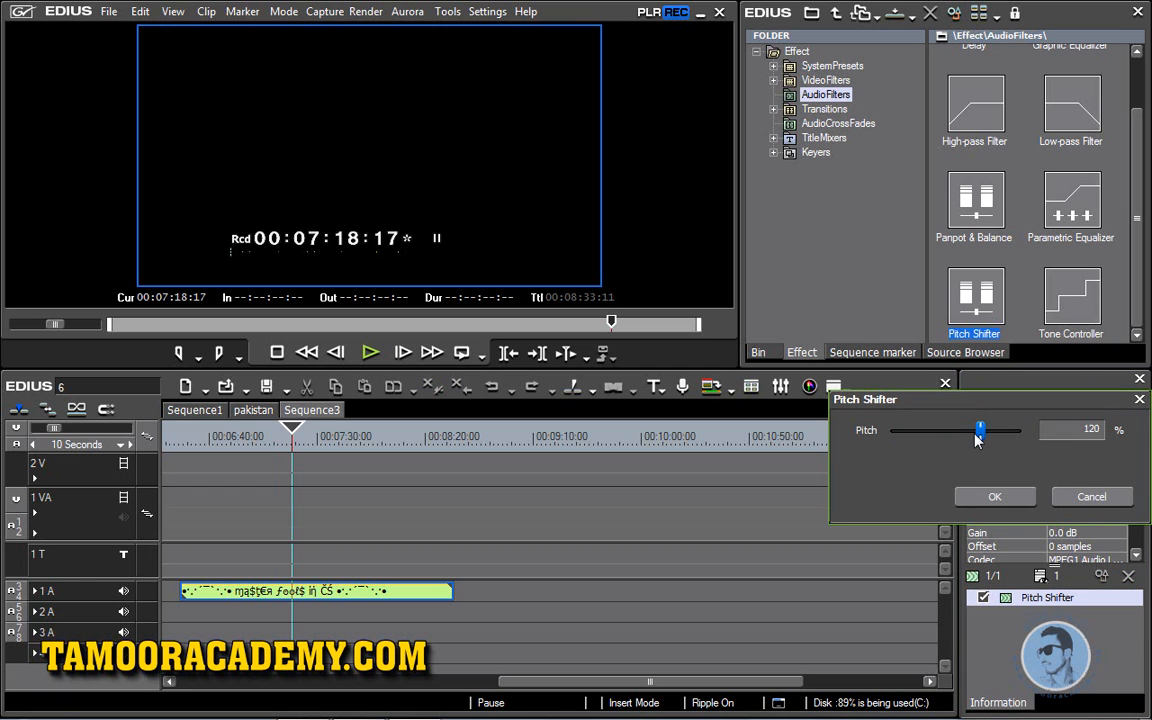
pyautogui.click(995, 497)
pyautogui.press('space')
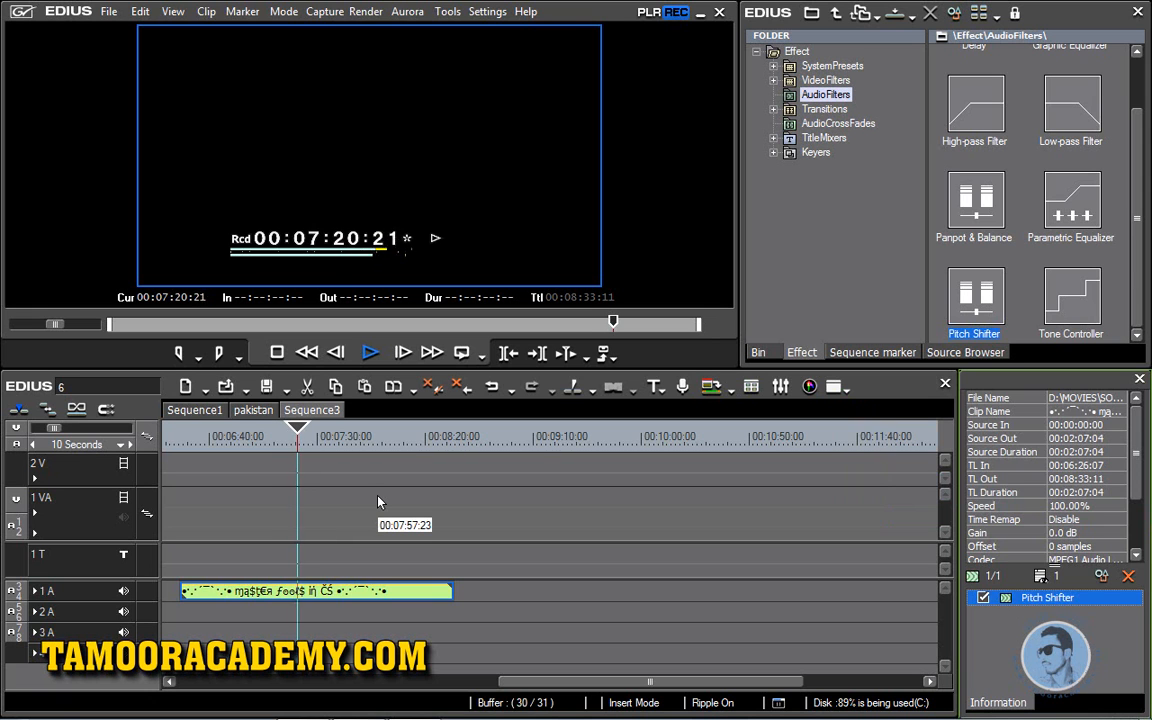
pyautogui.press('space')
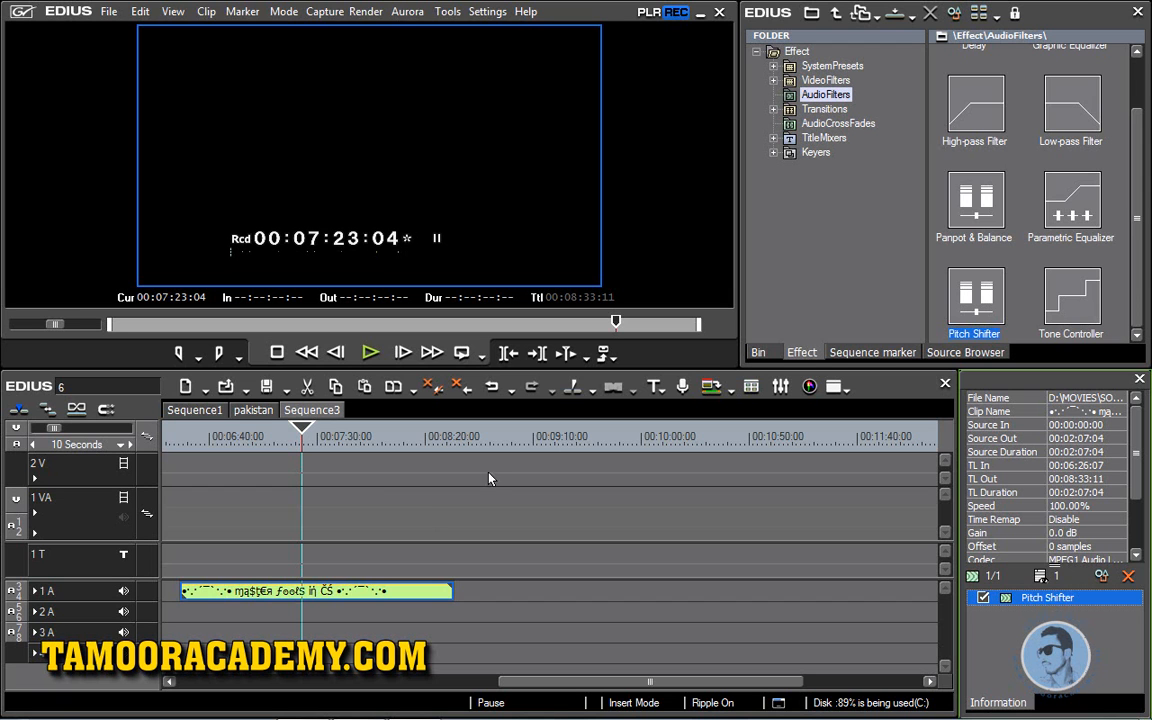
# Place video clip 003 from the bin on track 1 VA at the playhead and play it with the music.
pyautogui.click(757, 352)
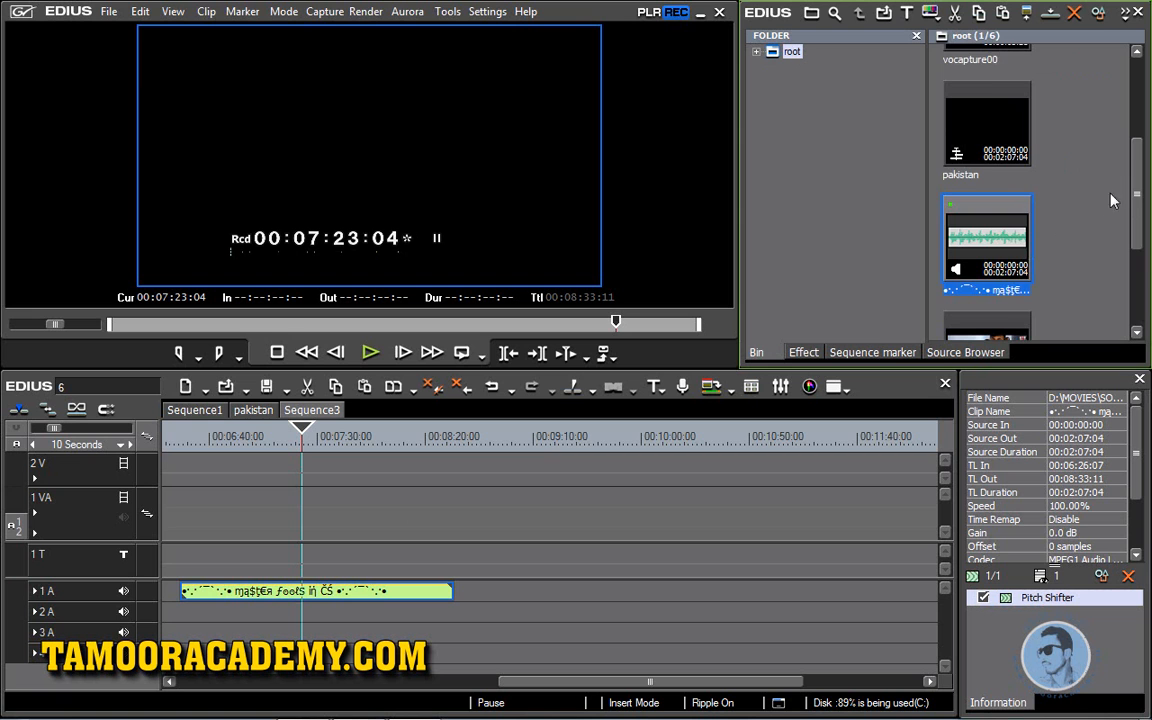
pyautogui.scroll(5, 1020, 90)
pyautogui.moveTo(985, 88); pyautogui.dragTo(314, 500)
pyautogui.press('space')
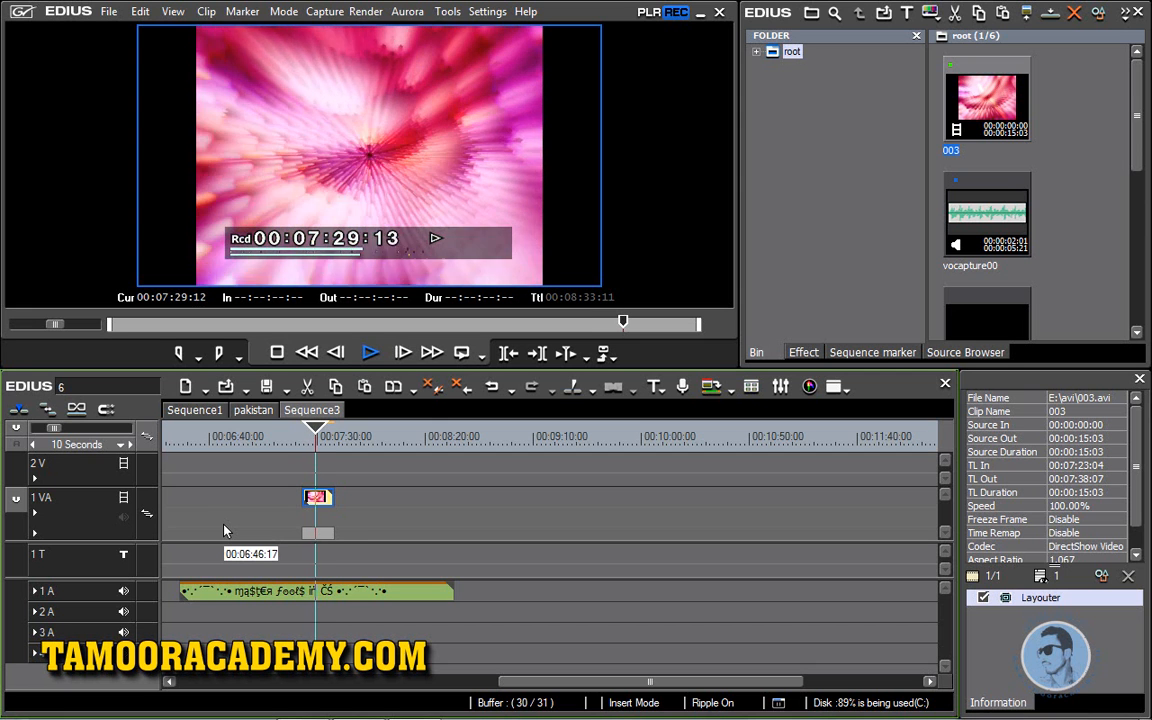
pyautogui.press('space')
pyautogui.click(1035, 604)
pyautogui.doubleClick(1035, 600)
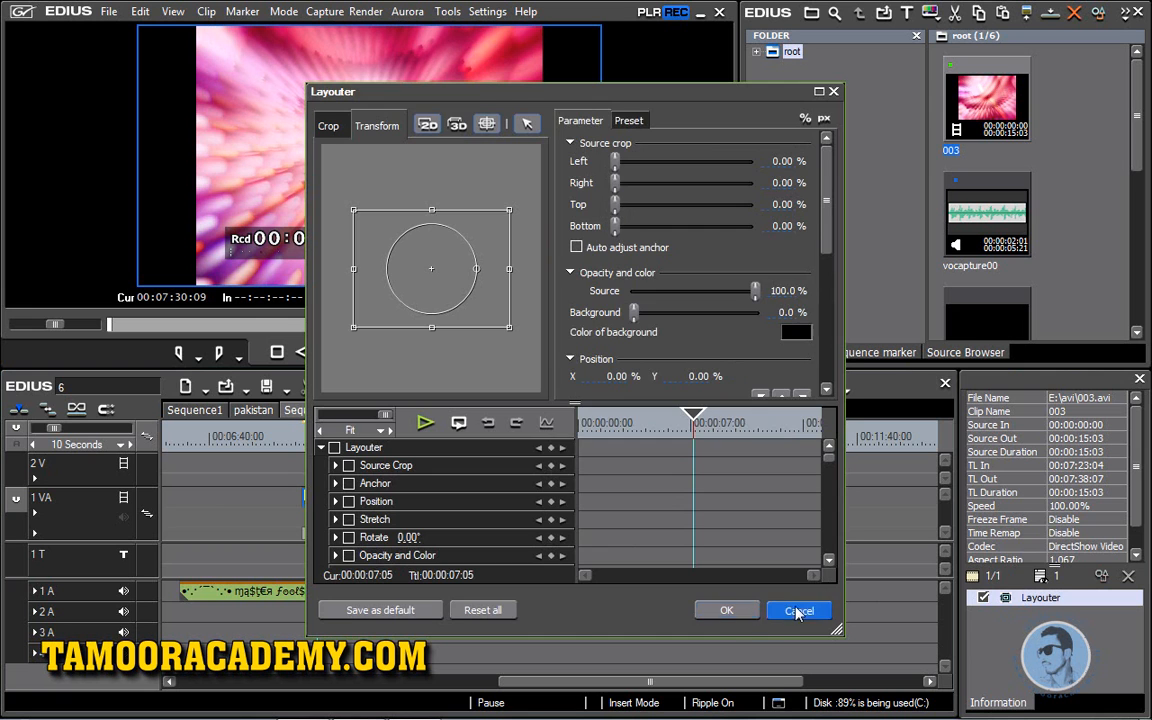
pyautogui.press('Escape')
# Confirm the music clip's Pitch Shifter at 140% and replay the music from near the start of video clip 003.
pyautogui.click(425, 592)
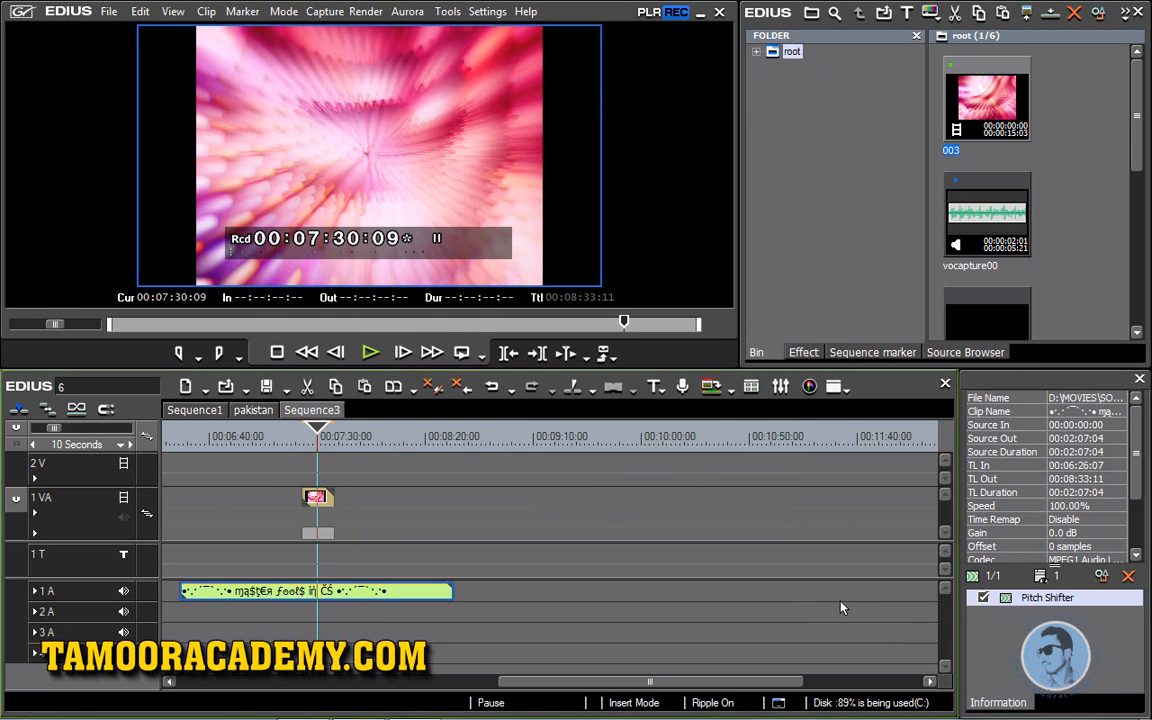
pyautogui.doubleClick(1054, 599)
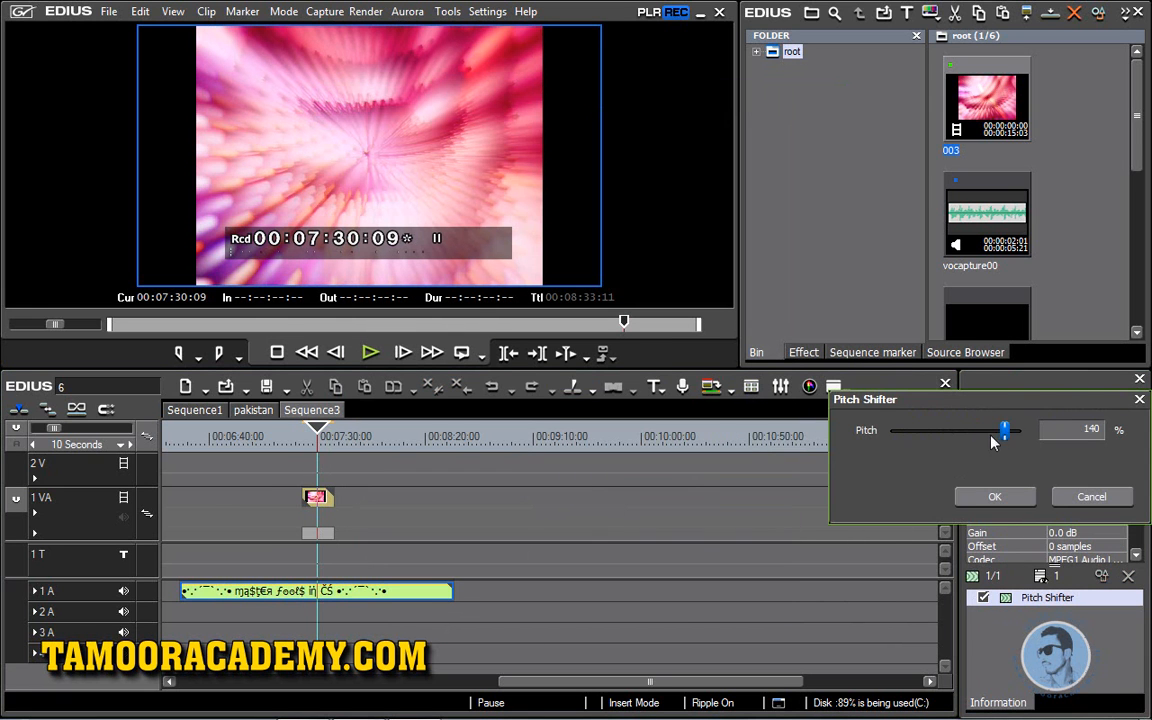
pyautogui.click(994, 496)
pyautogui.press('space')
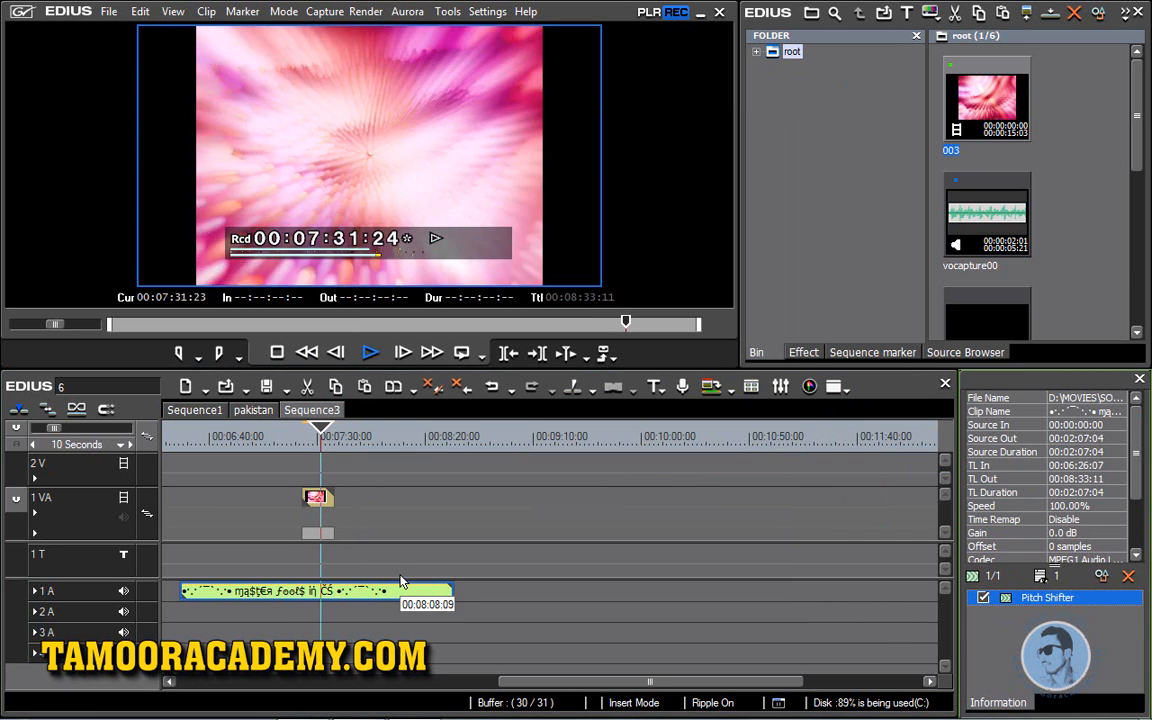
pyautogui.click(304, 447)
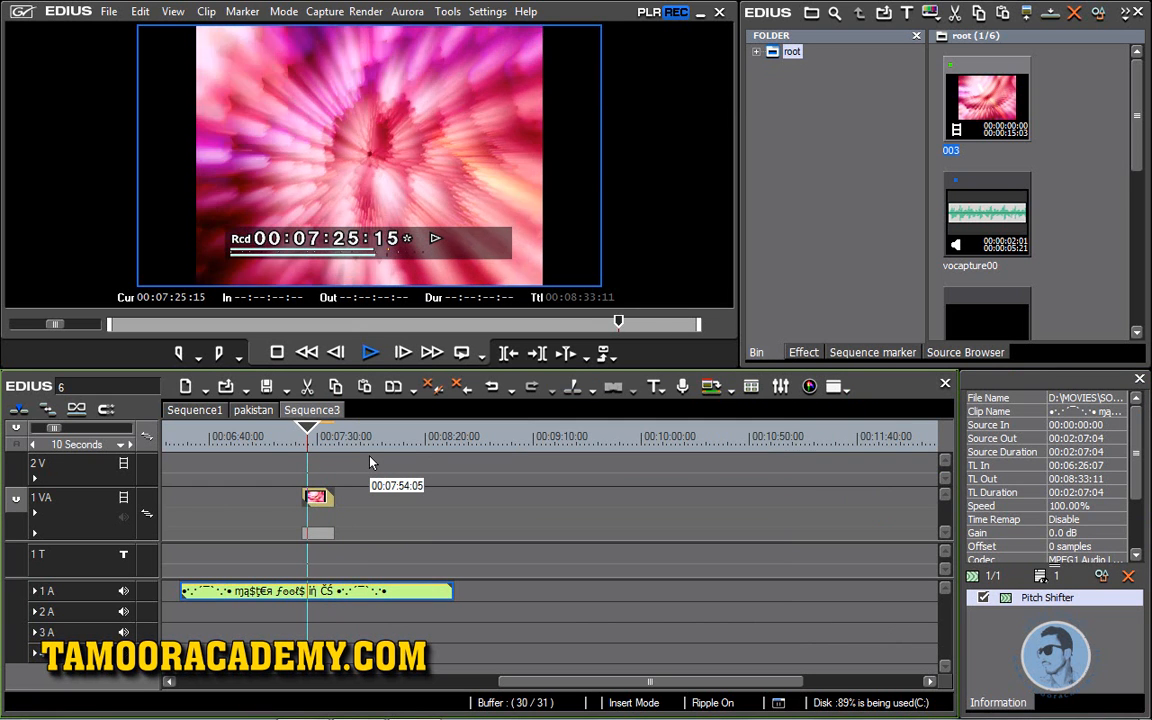
pyautogui.press('space')
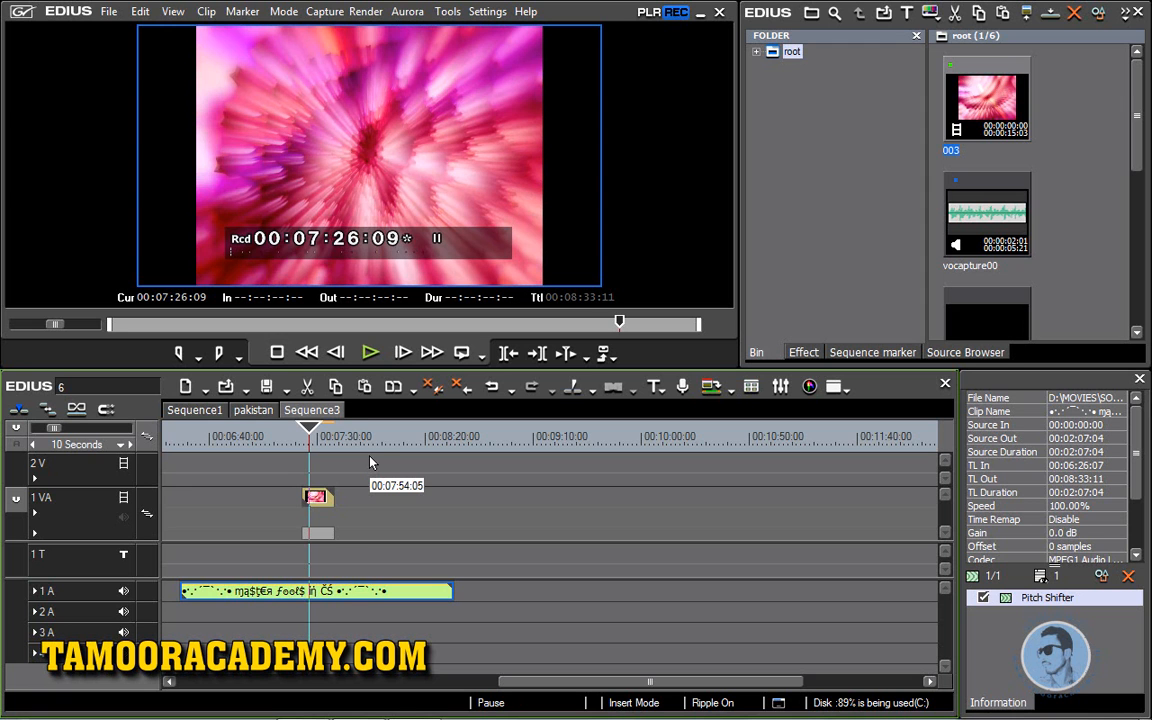
# Move the playhead back to before video clip 003 and play a short passage of the pitch-shifted music.
pyautogui.click(338, 433)
pyautogui.click(350, 433)
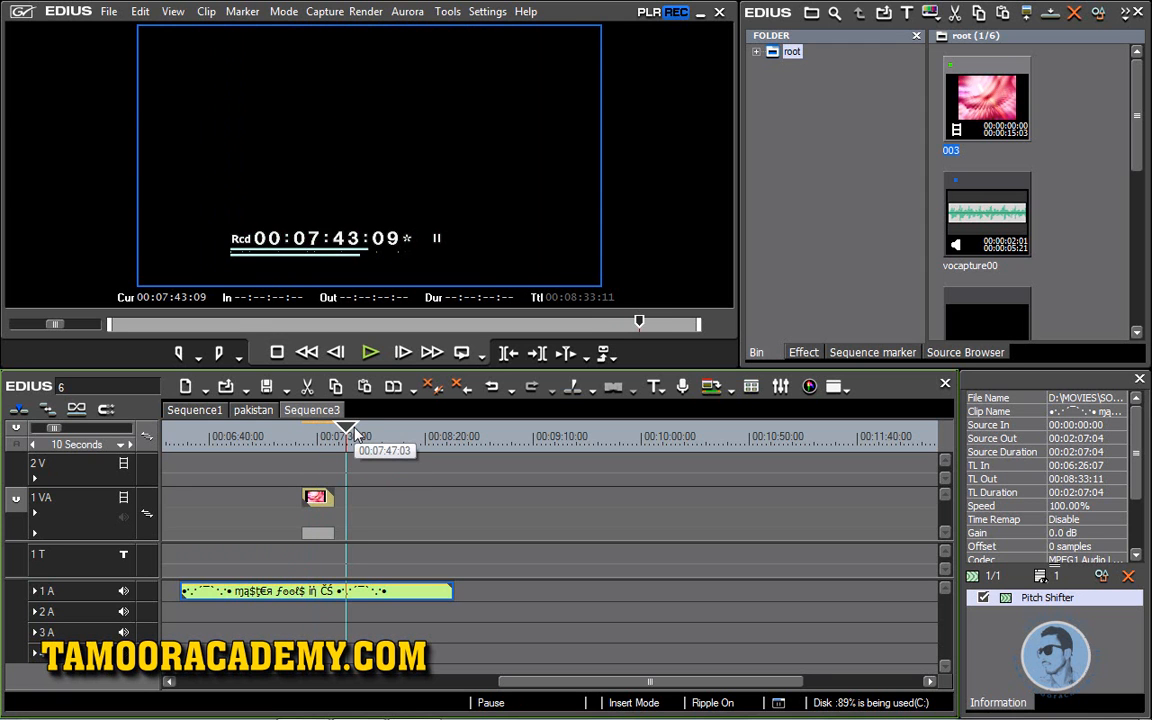
pyautogui.moveTo(352, 432); pyautogui.dragTo(274, 433)
pyautogui.press('space')
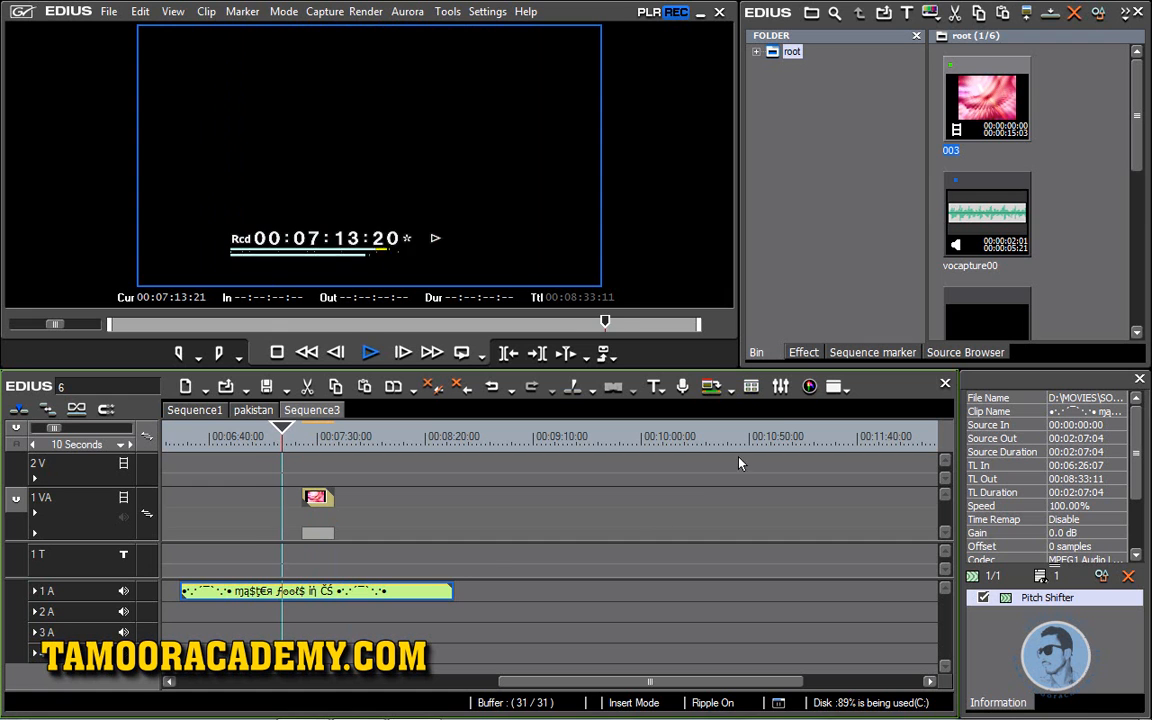
pyautogui.click(803, 352)
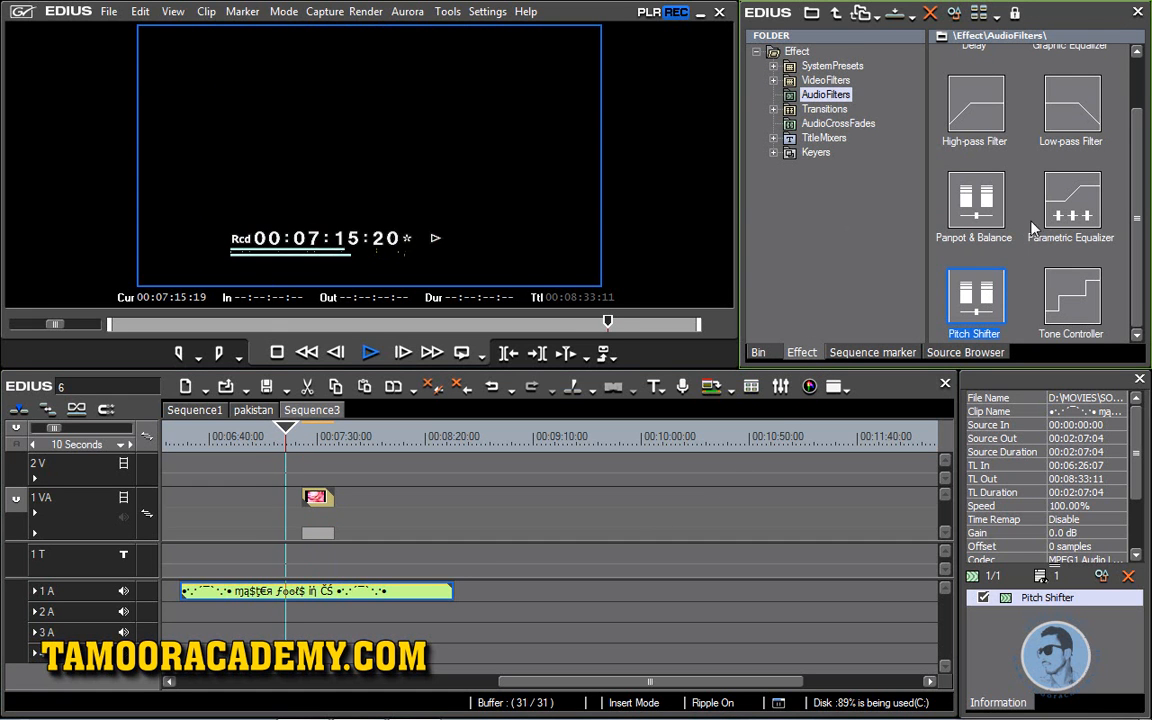
pyautogui.press('space')
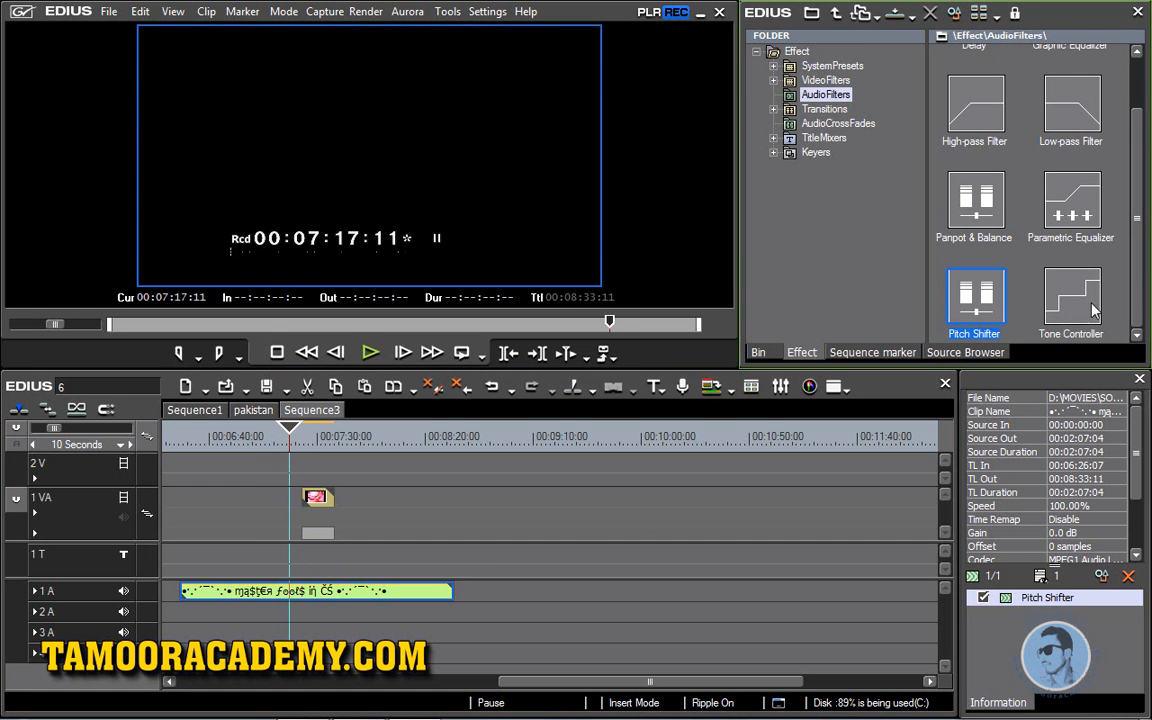
# Disable the Pitch Shifter on the music clip and apply the Tone Controller audio filter to it.
pyautogui.click(983, 597)
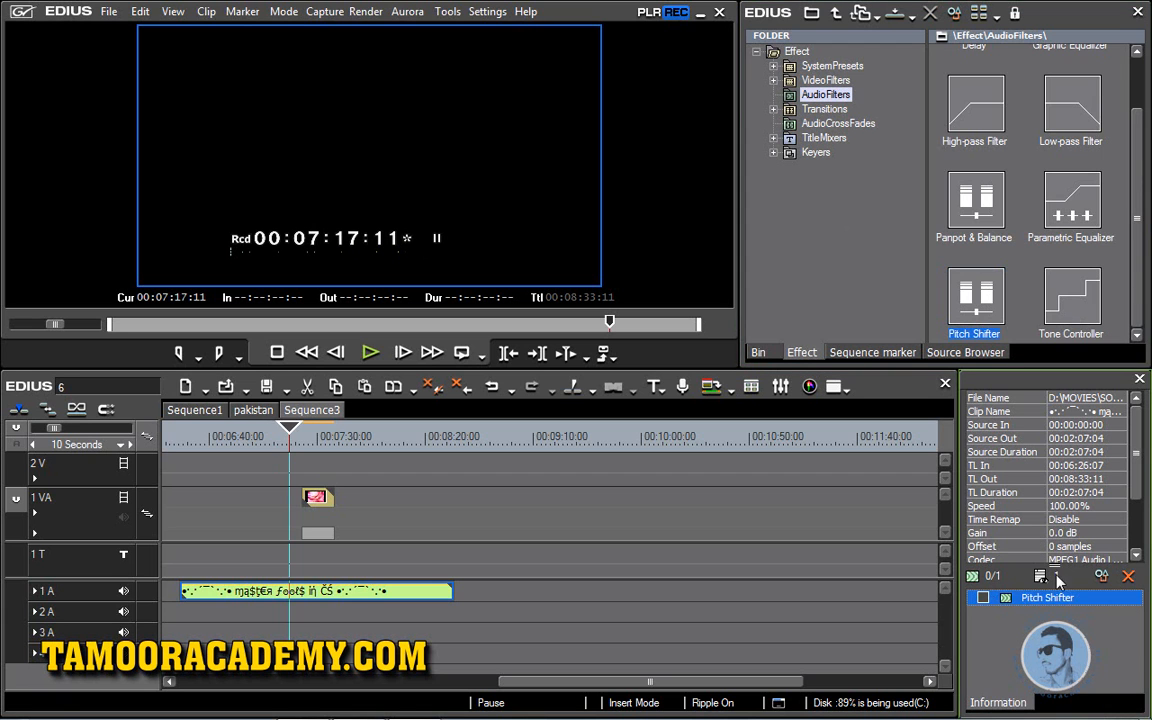
pyautogui.moveTo(1140, 267); pyautogui.dragTo(1139, 190)
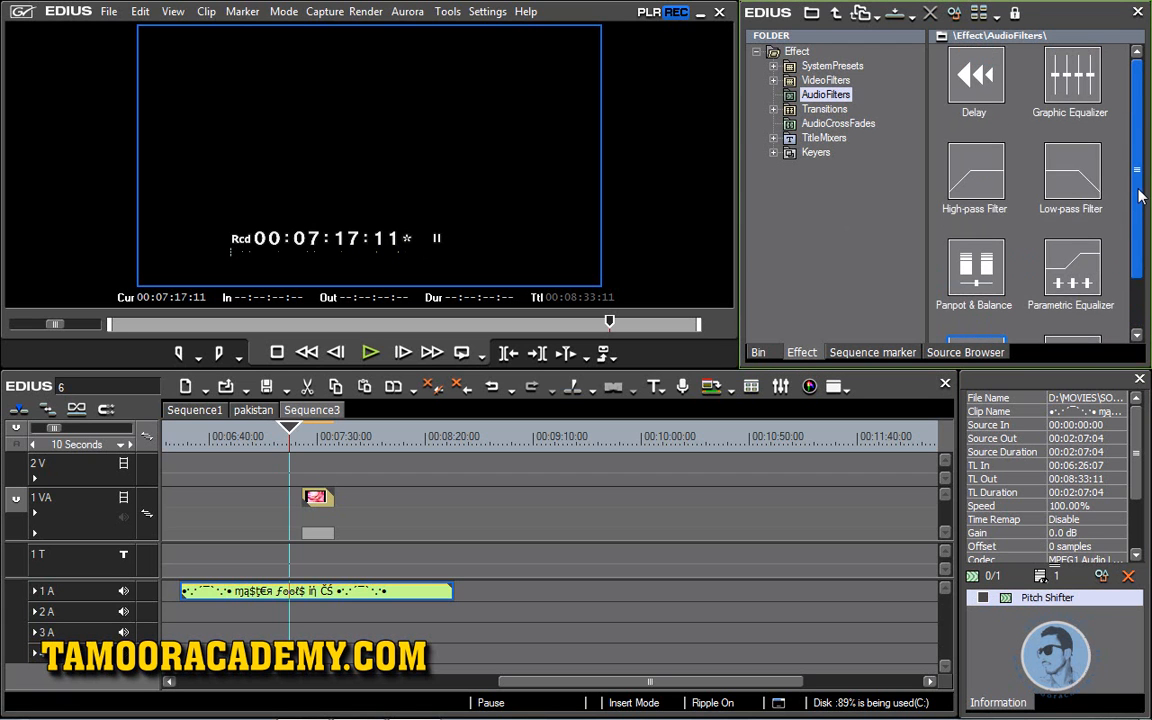
pyautogui.scroll(-1, 1027, 185)
pyautogui.moveTo(1077, 310); pyautogui.dragTo(381, 594)
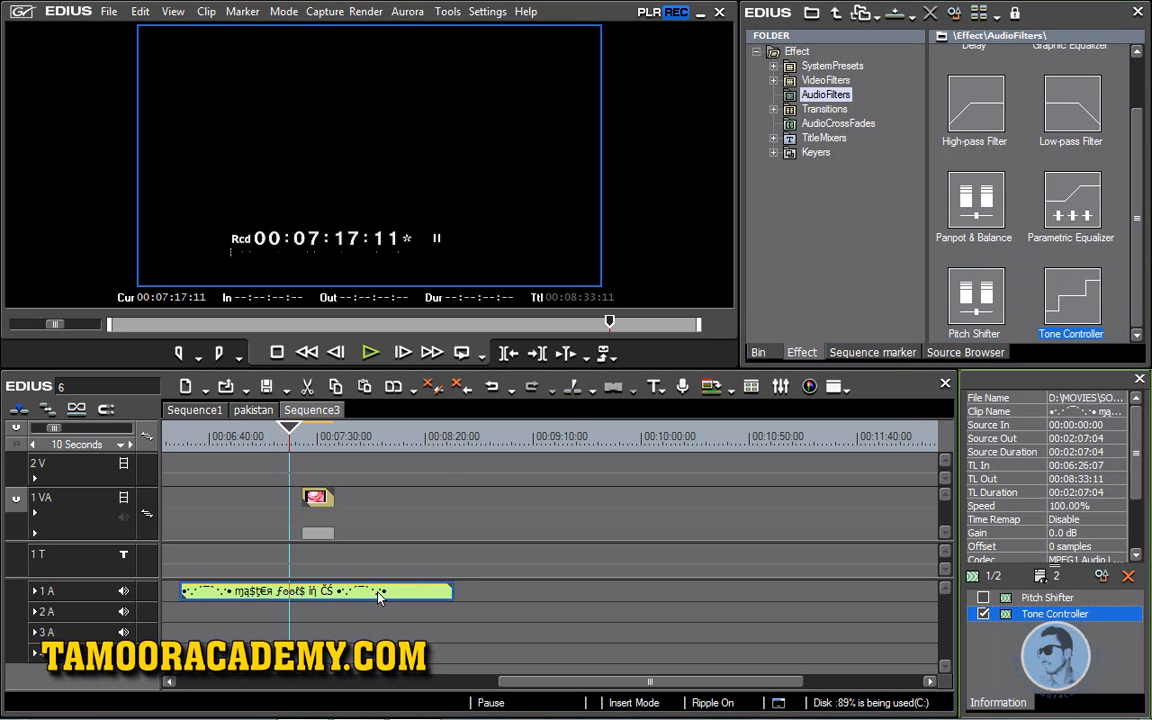
# Adjust the Tone Controller's level on the music clip and play a short passage to hear the effect.
pyautogui.doubleClick(1013, 620)
pyautogui.moveTo(434, 382); pyautogui.dragTo(432, 428)
pyautogui.click(442, 504)
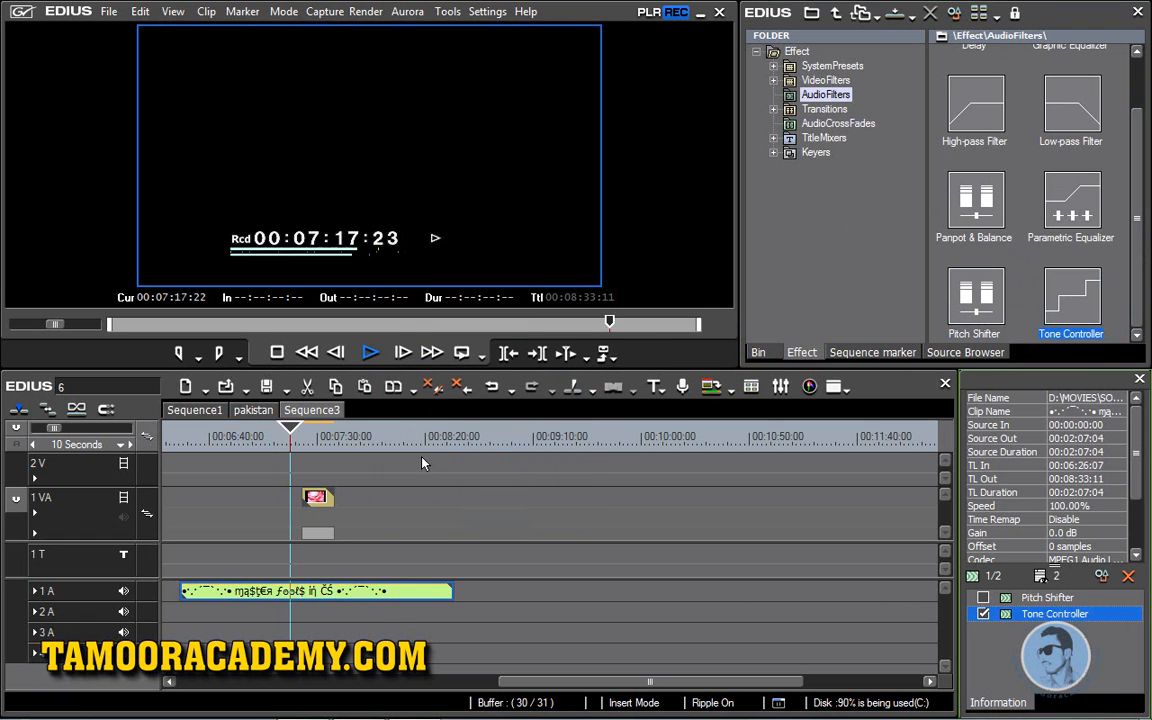
pyautogui.press('space')
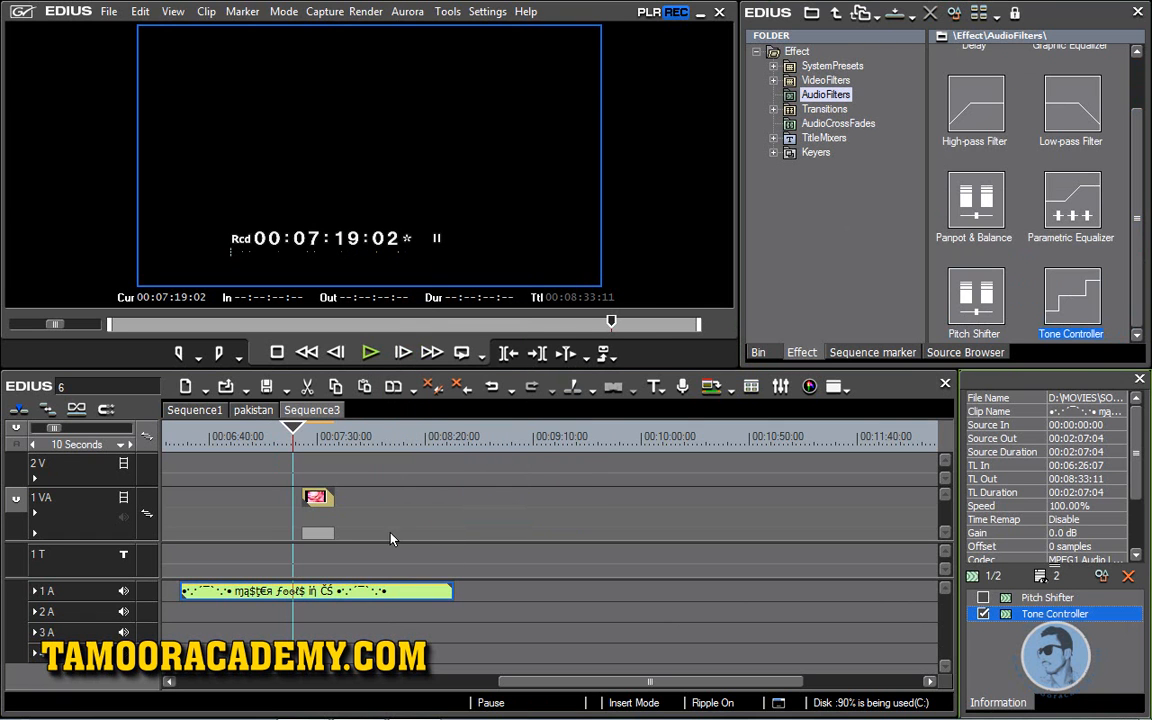